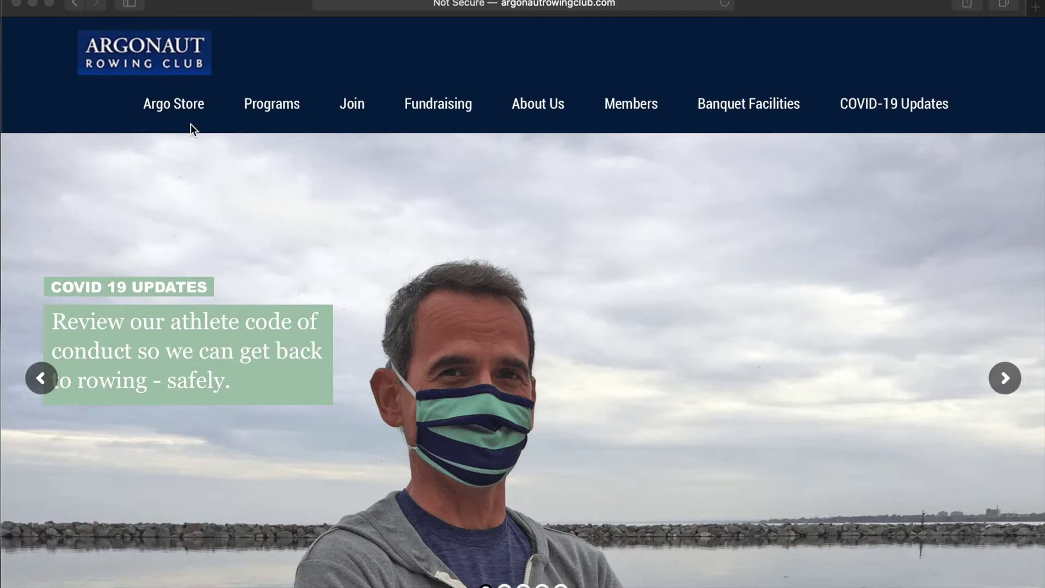
Dismiss the bookmarks overlay and load the Argonaut Rowing Club Join page.
click(668, 5)
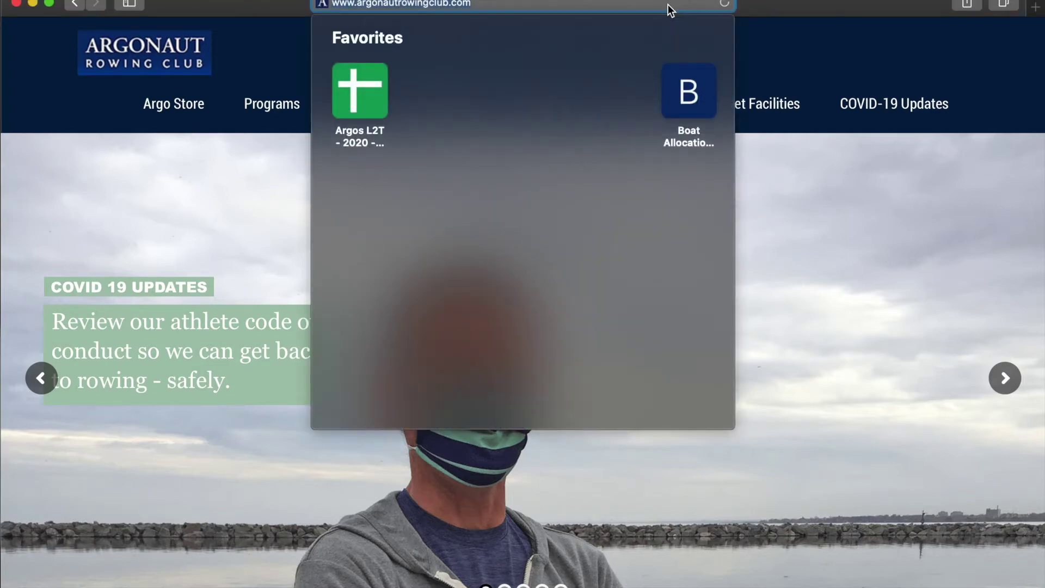
click(774, 9)
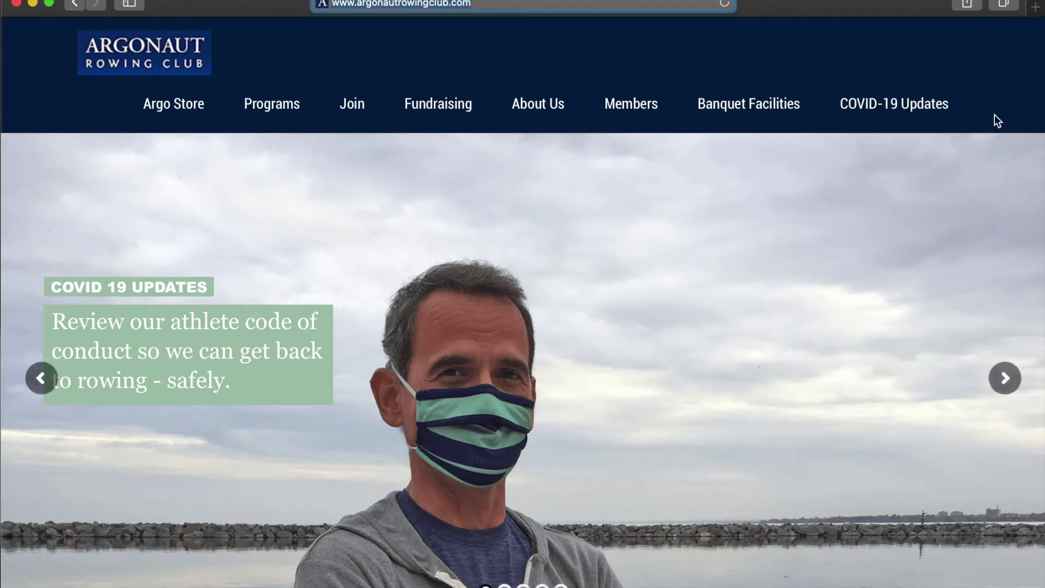
mouse_move(551, 133)
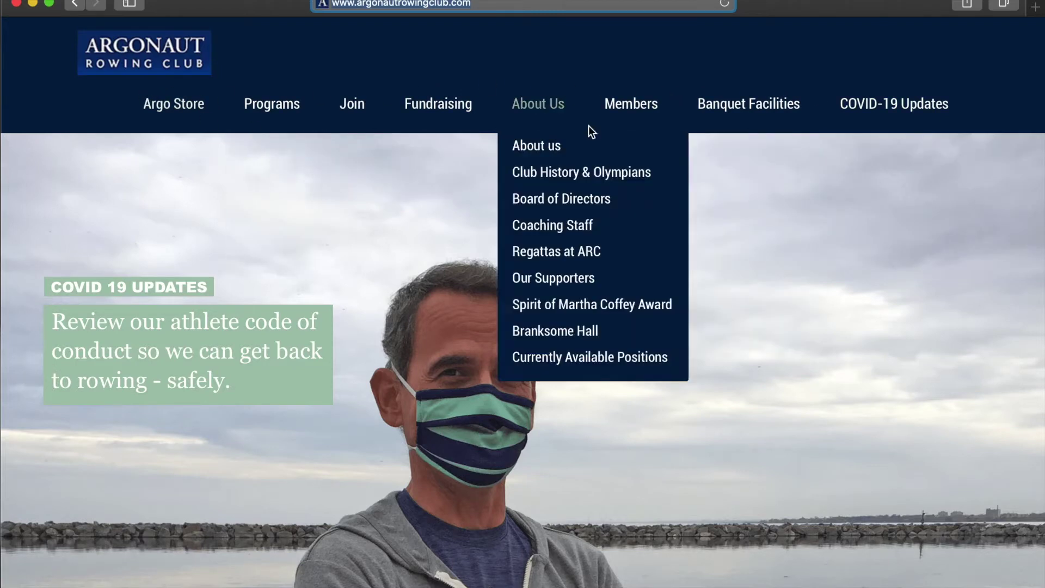
mouse_move(369, 111)
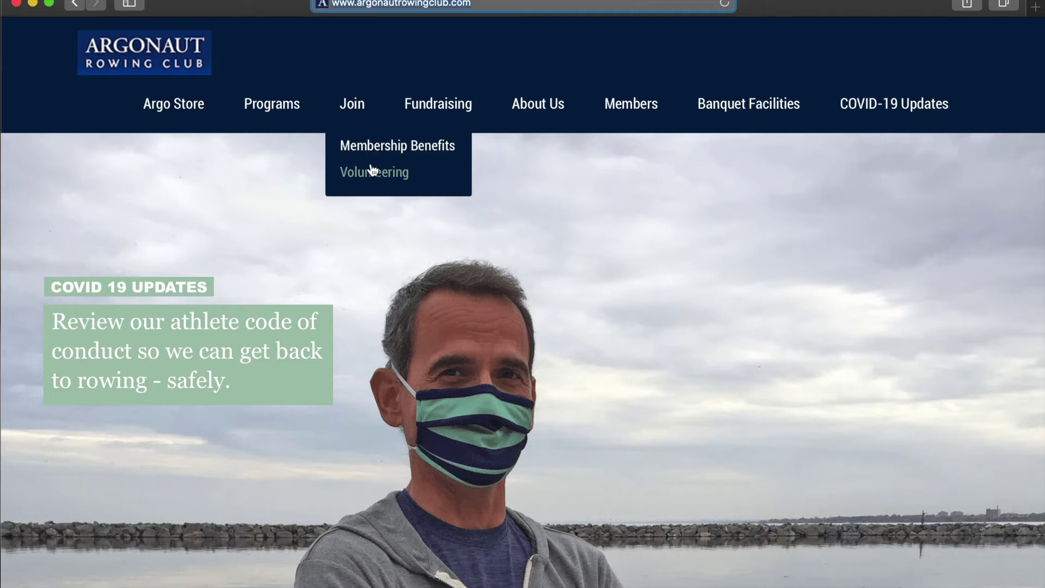
click(357, 106)
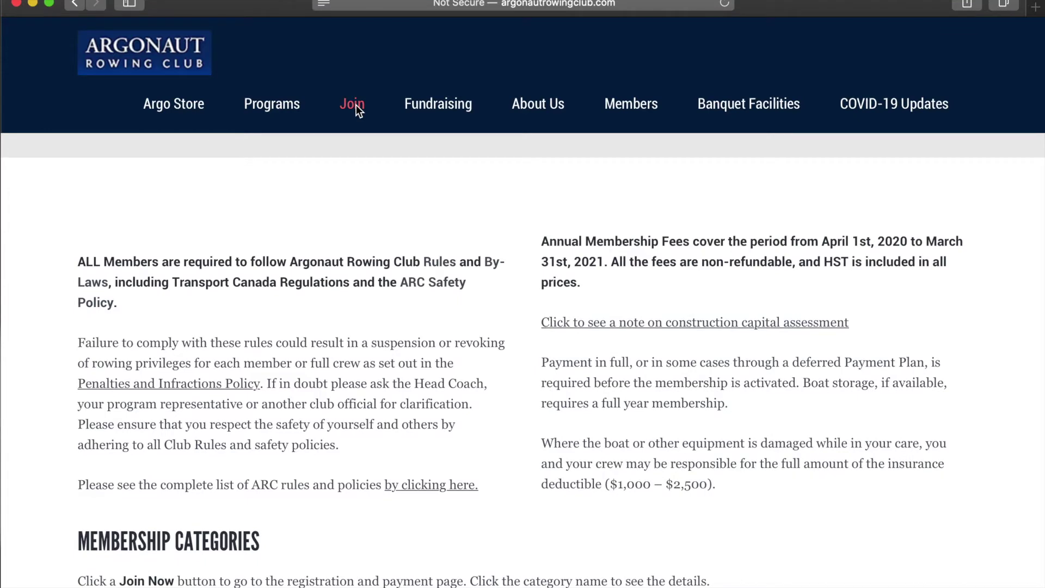
Expand the Masters & Club, Para athletes and Juniors/High School price details, then choose Join Now for Juniors.
scroll(356, 105, down, 10)
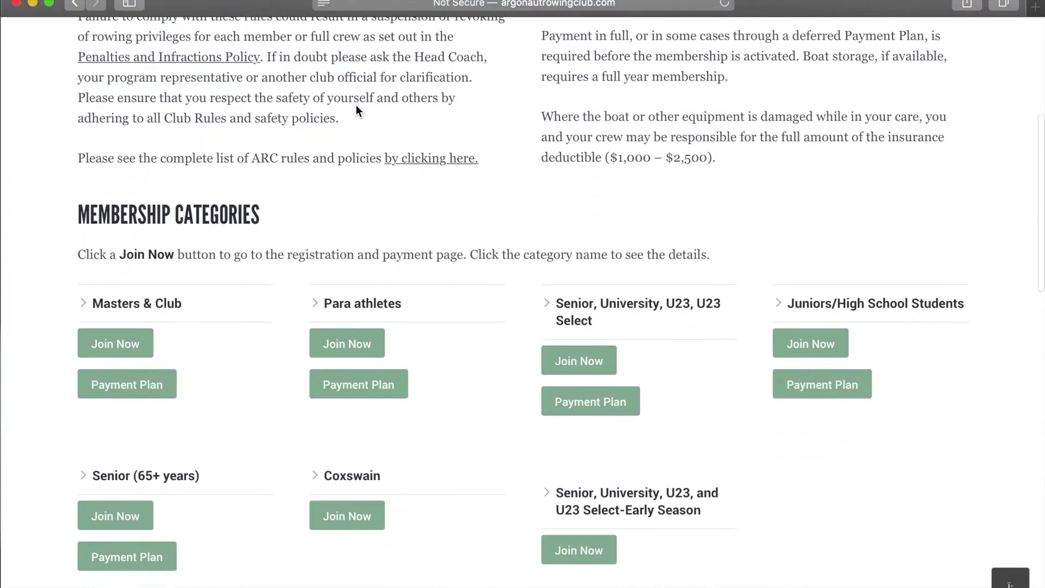
scroll(356, 108, down, 1)
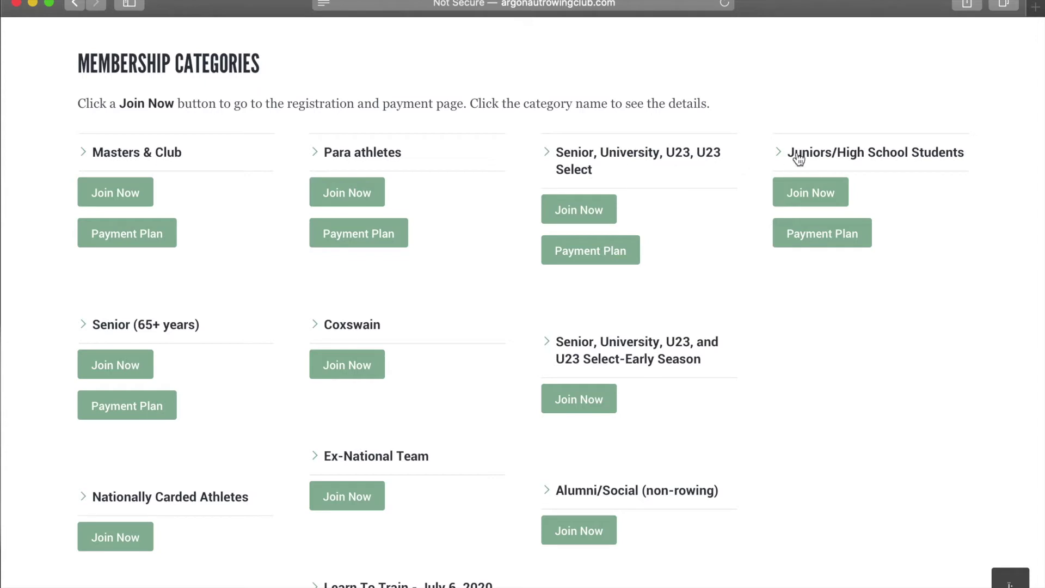
click(115, 157)
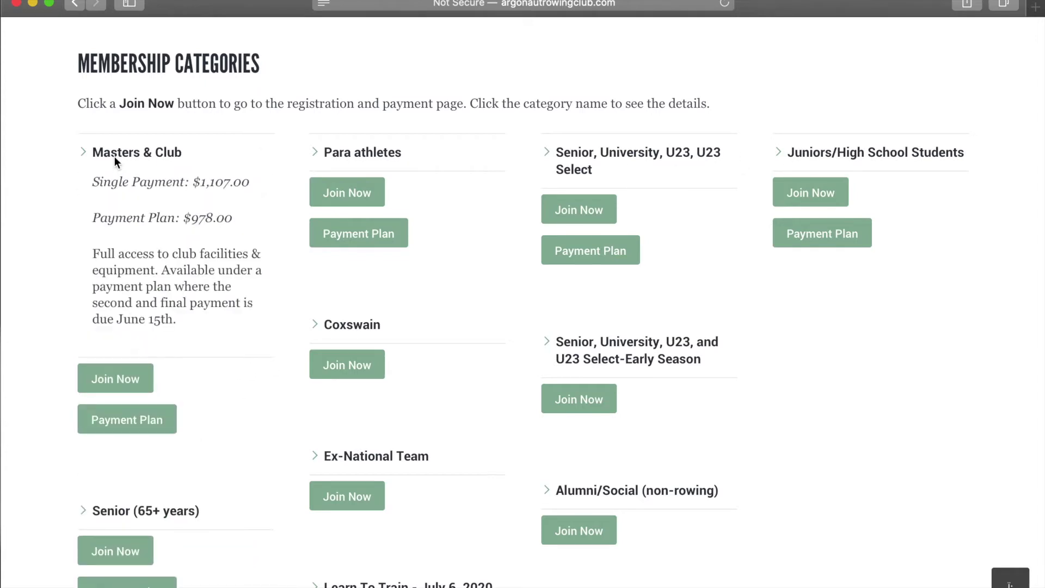
click(342, 160)
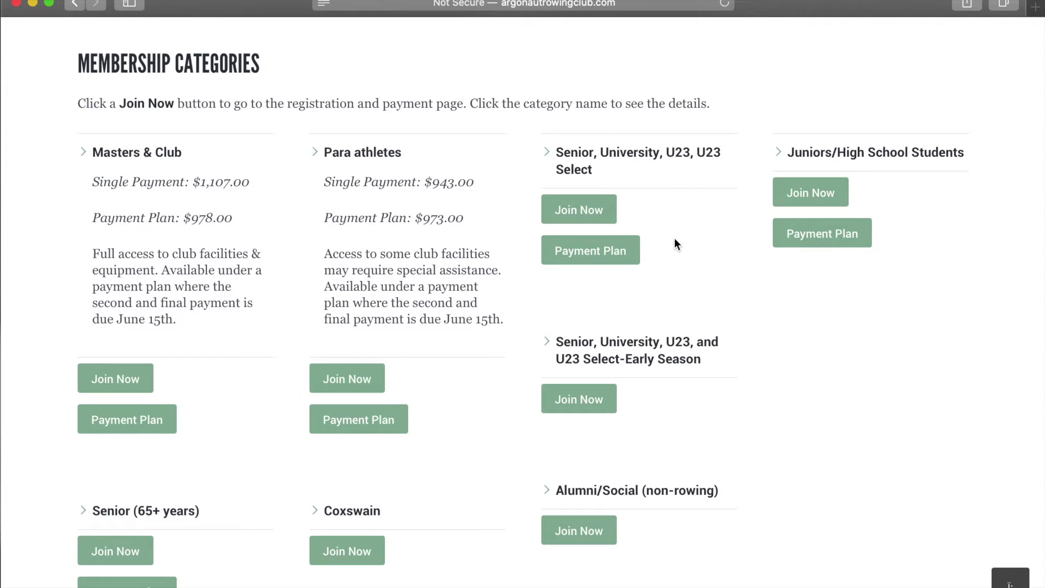
click(831, 155)
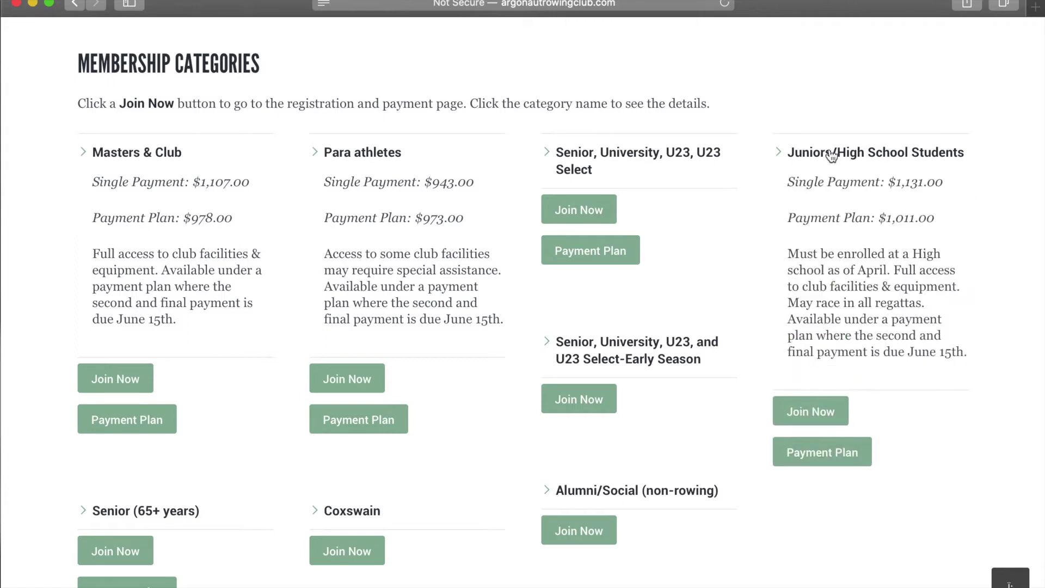
click(833, 415)
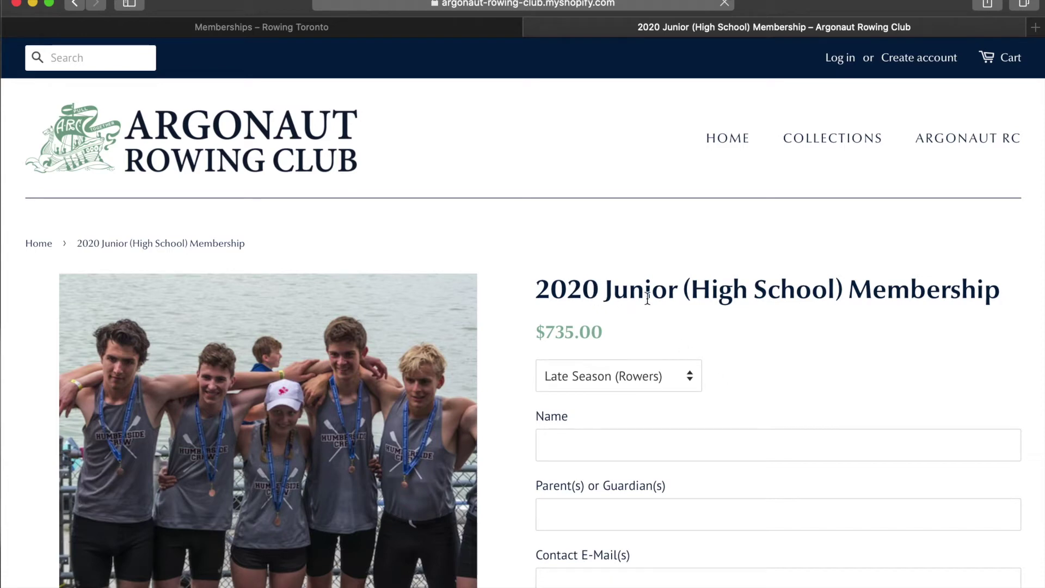
click(681, 380)
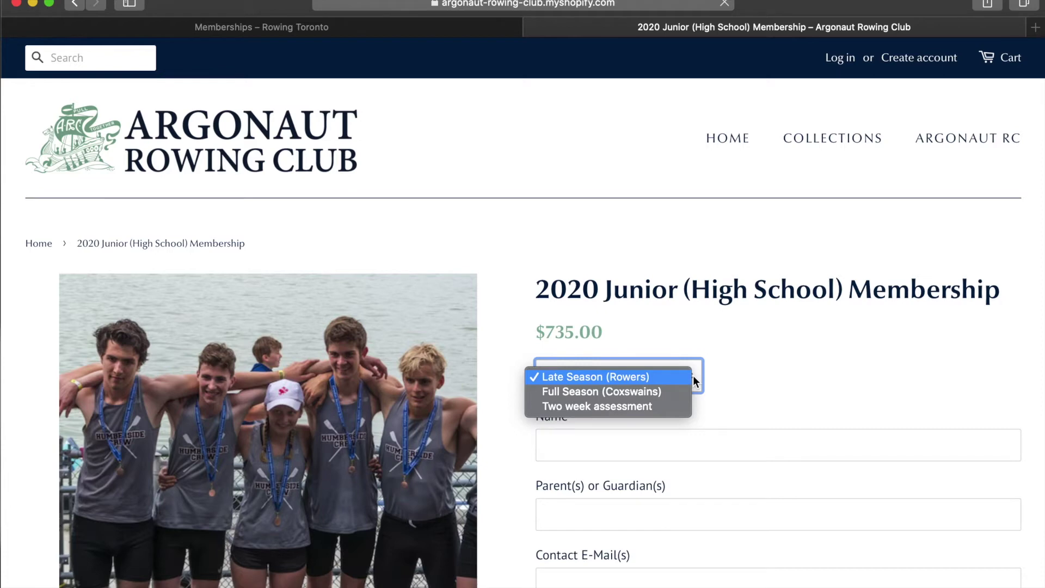
click(673, 392)
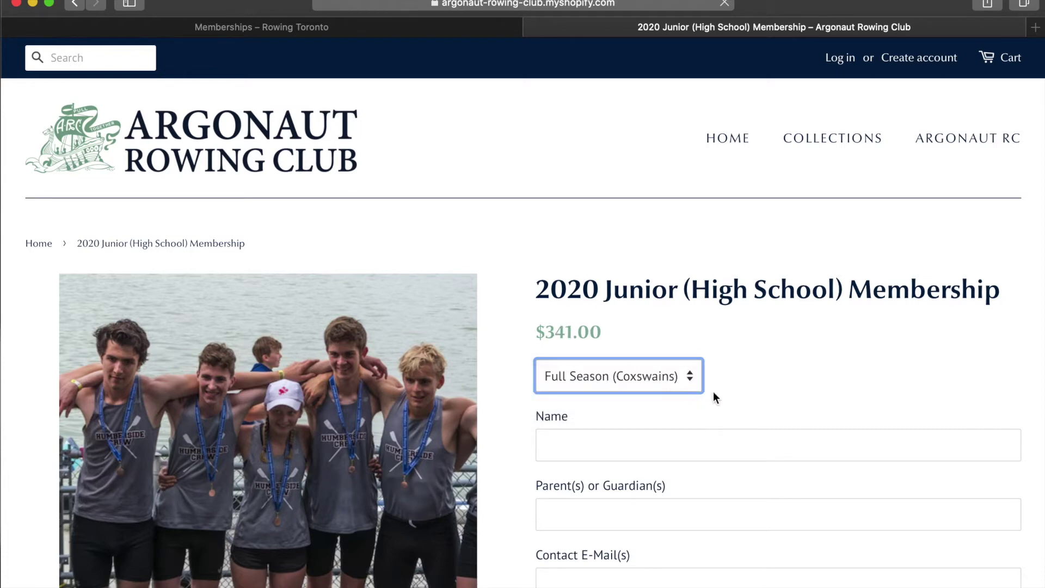
click(693, 375)
click(676, 392)
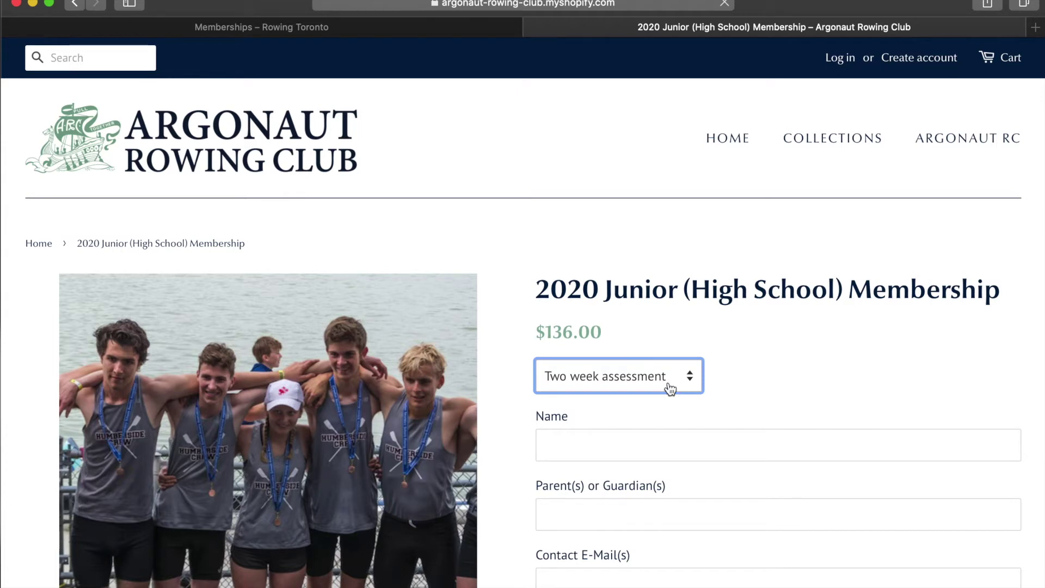
click(674, 387)
click(613, 349)
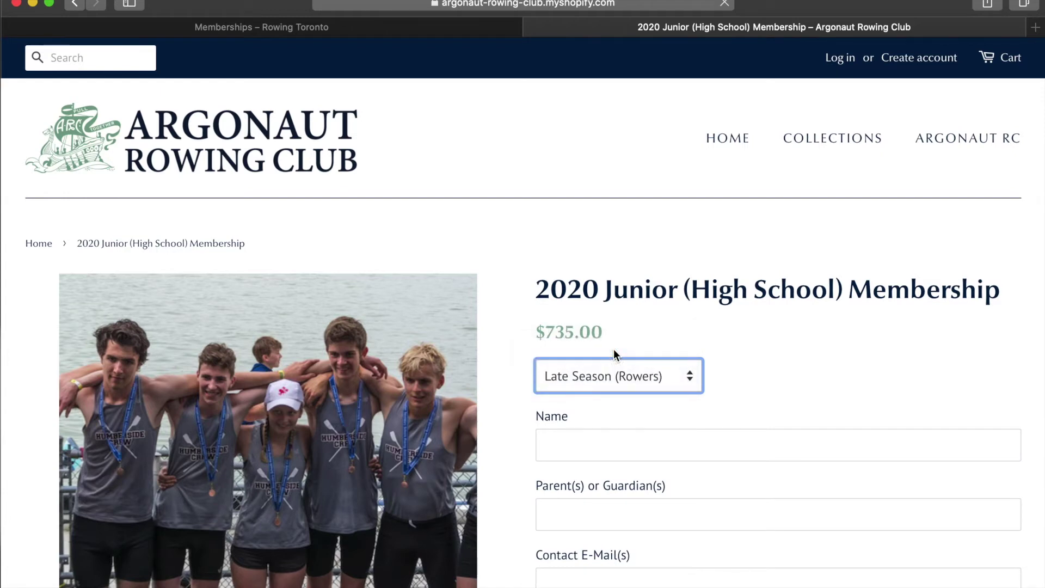
click(608, 451)
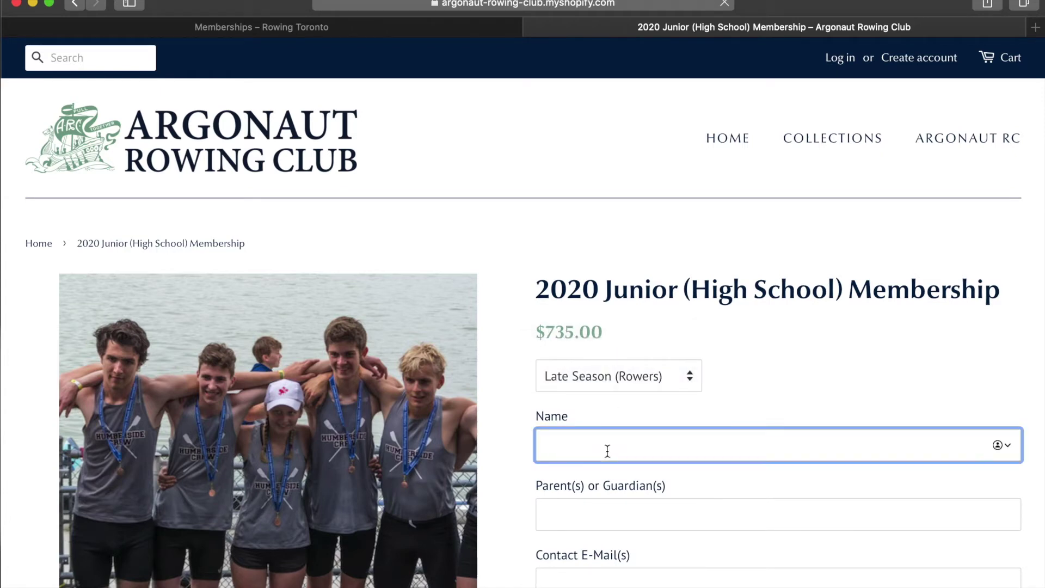
Enter the junior rower's name and the parent or guardian's name.
text(Johnny)
text( van)
key(BackSpace)
text(an Rowee)
key(BackSpace)
text(r)
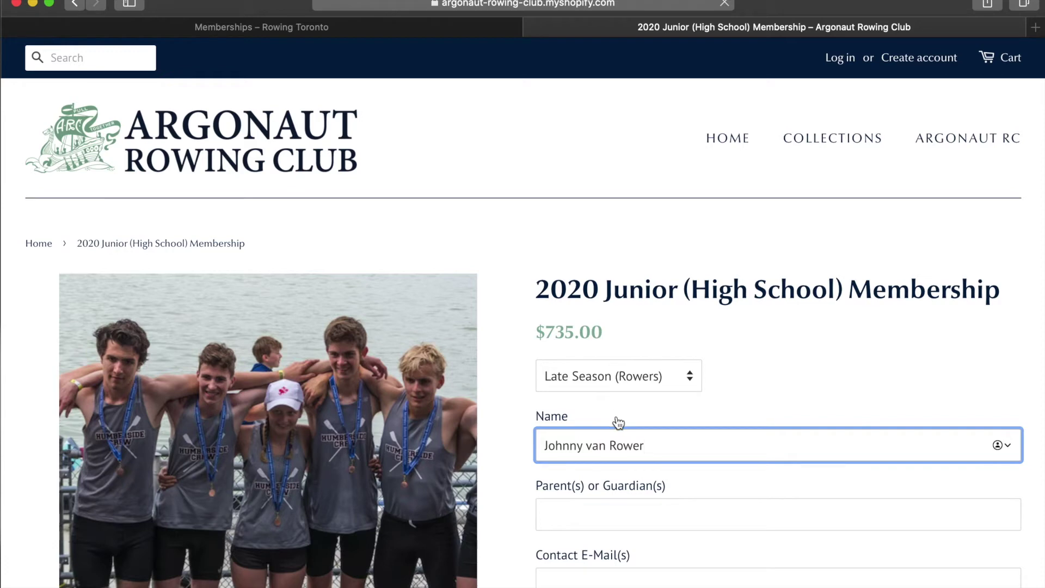
click(577, 516)
text(Mo)
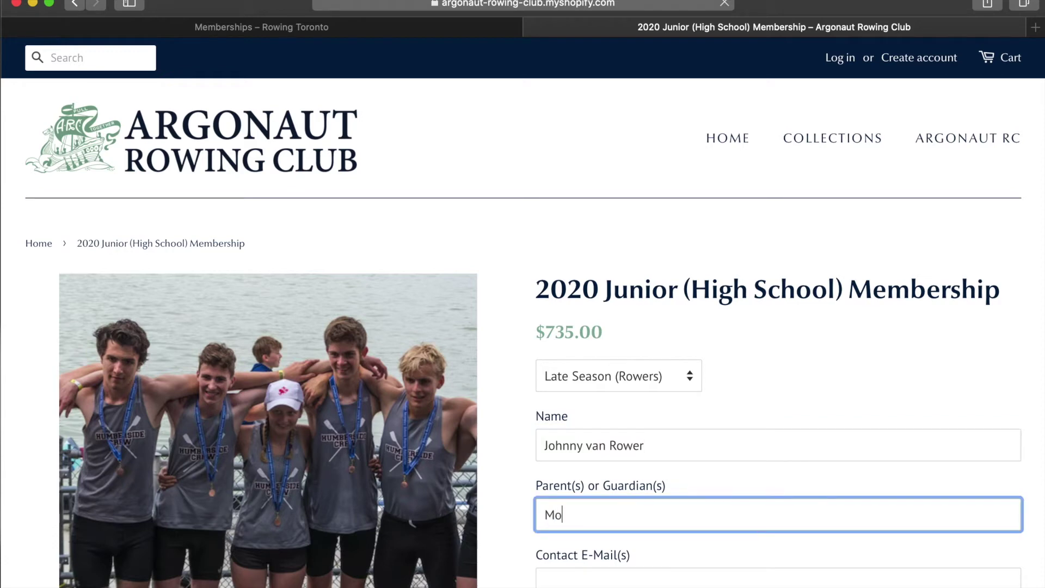
text(m van Rower)
Fill in the contact e-mail and contact phone number.
key(Tab)
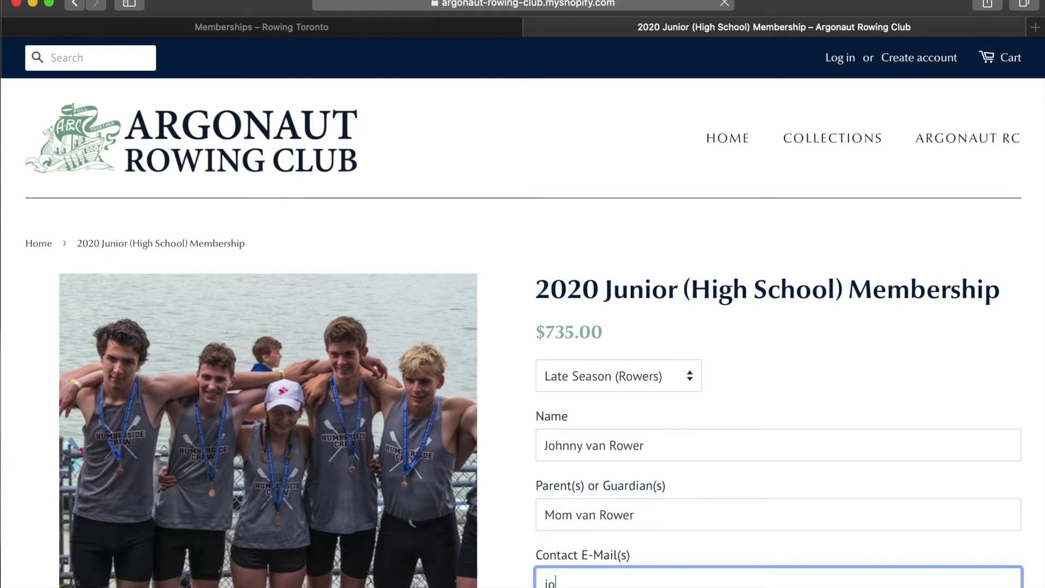
scroll(762, 554, down, 2)
scroll(762, 554, down, 5)
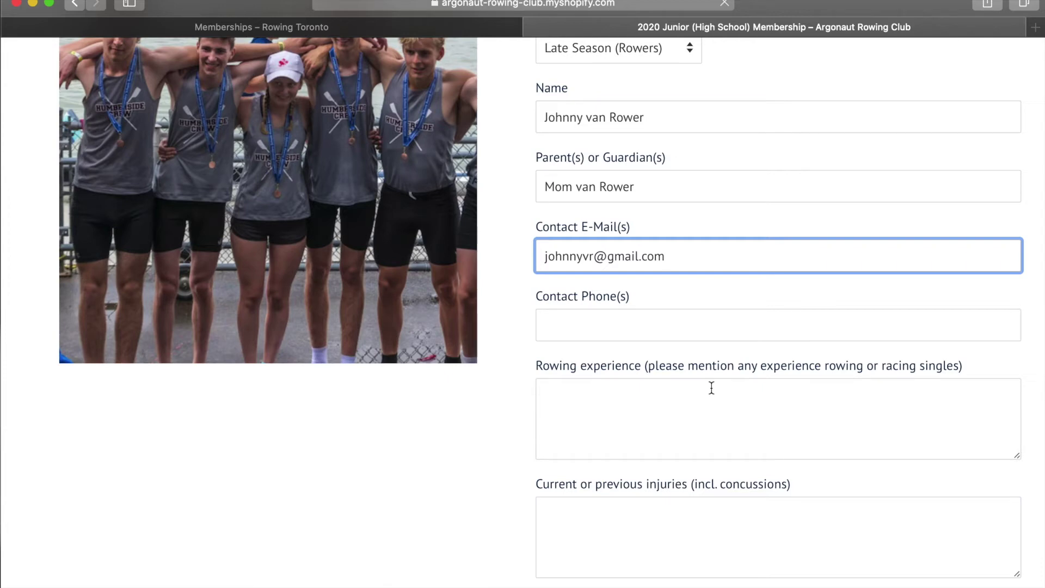
click(609, 317)
text(416-777-7777)
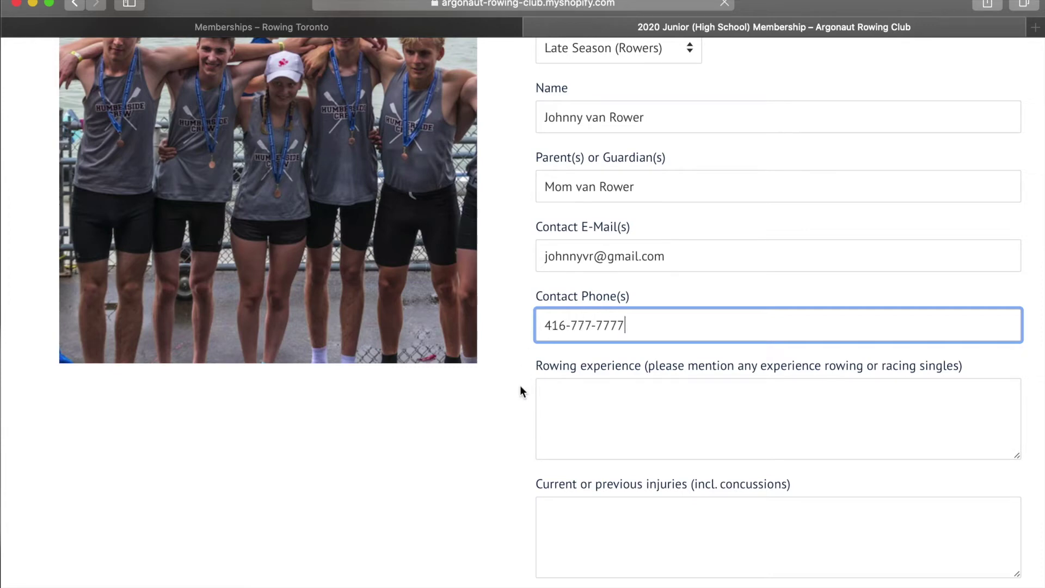
scroll(608, 490, down, 5)
click(594, 490)
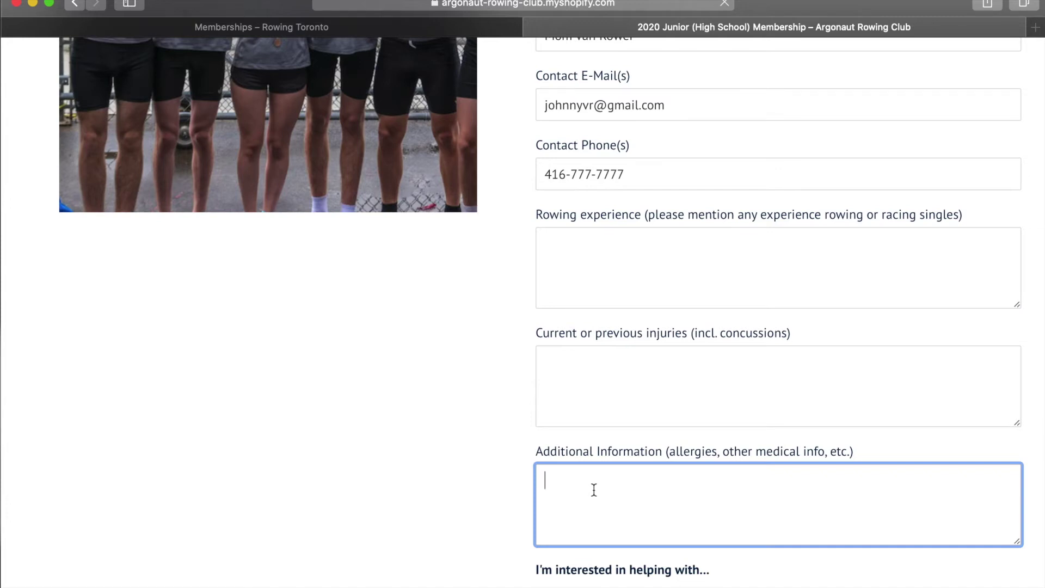
Under 'I'm interested in helping with…', tick Events, Fundraising, Communication, Coaching and Learn To Row.
scroll(594, 490, down, 5)
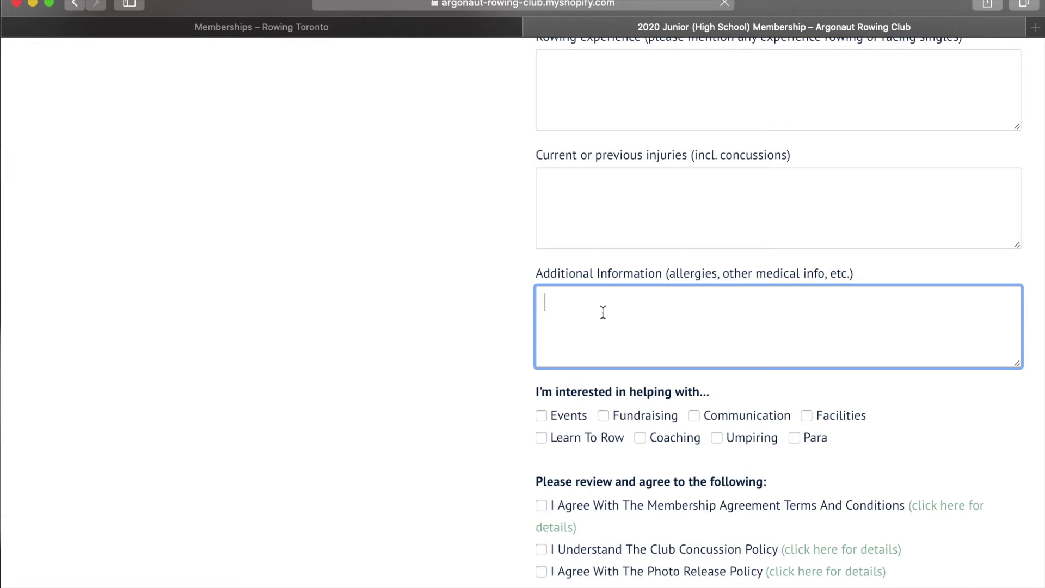
scroll(605, 303, down, 2)
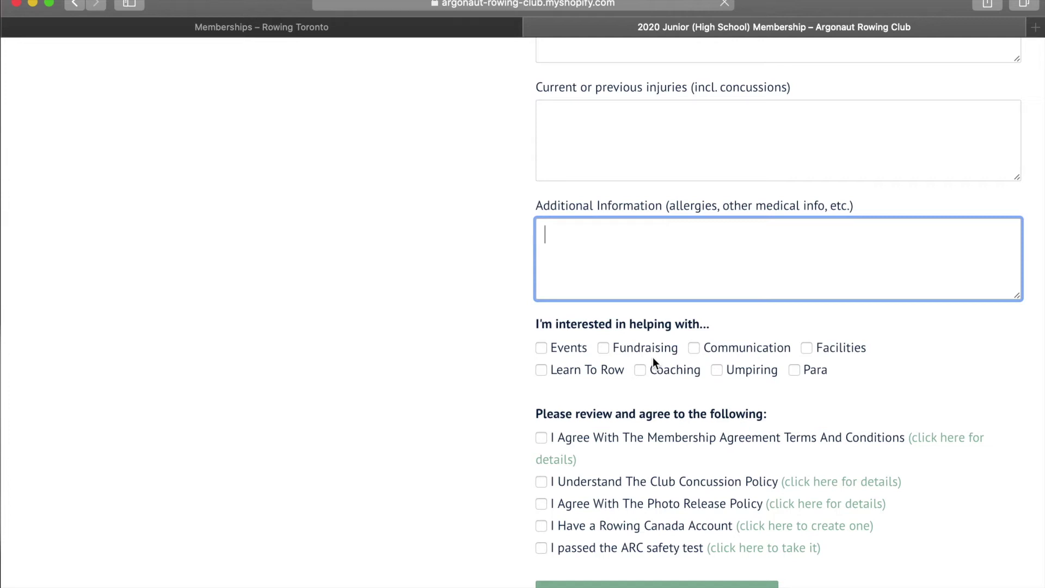
click(547, 350)
click(615, 350)
click(696, 350)
click(642, 371)
click(543, 370)
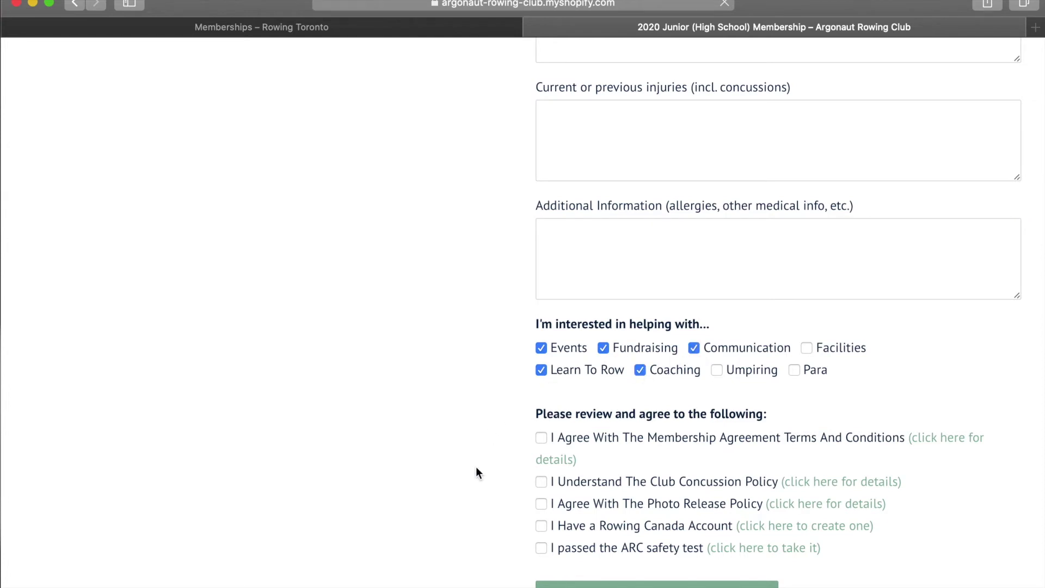
scroll(476, 466, down, 2)
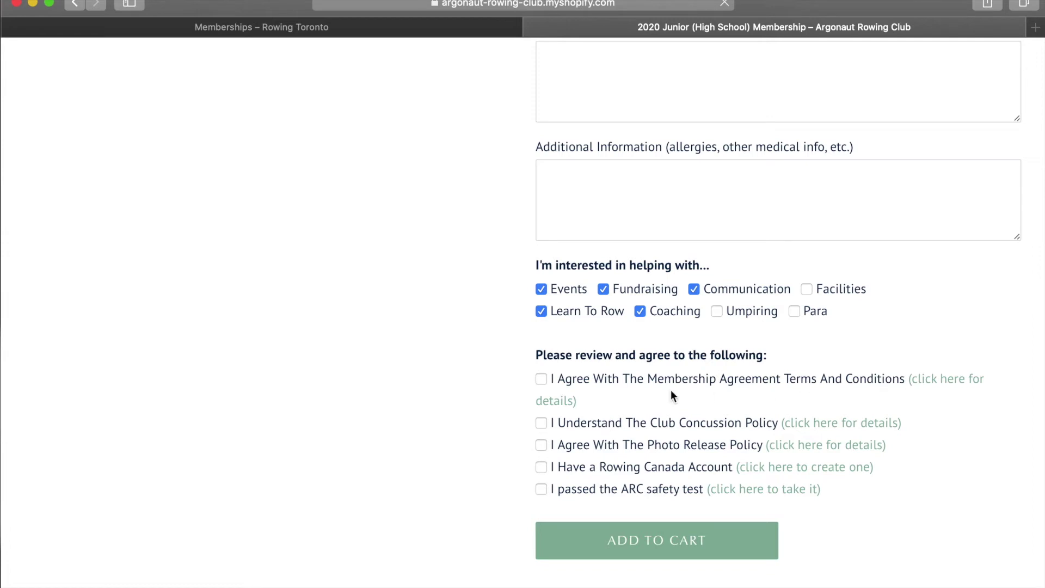
Read the Membership Agreement details, then tick the agreement, Concussion Policy and Rowing Canada account boxes.
click(935, 381)
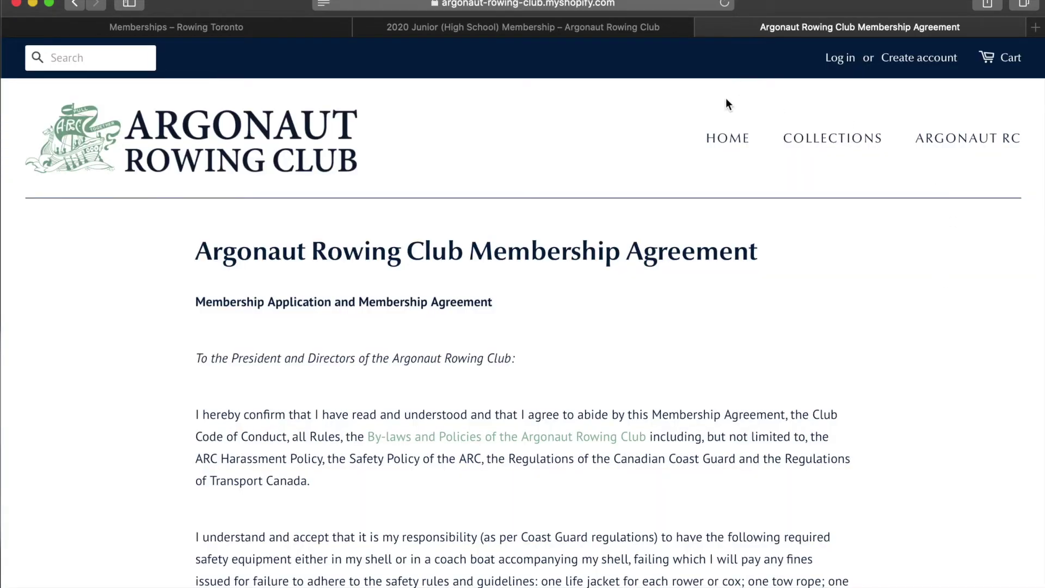
click(705, 27)
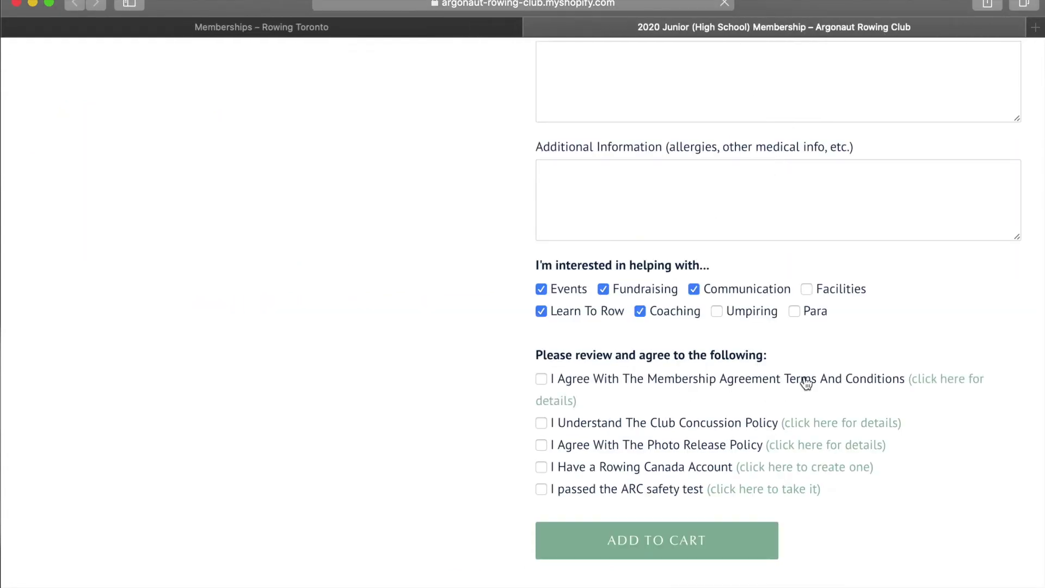
click(541, 380)
click(542, 424)
click(542, 467)
Follow the create-account link to Rowing Canada's Log In page and choose Create Account Now.
click(763, 469)
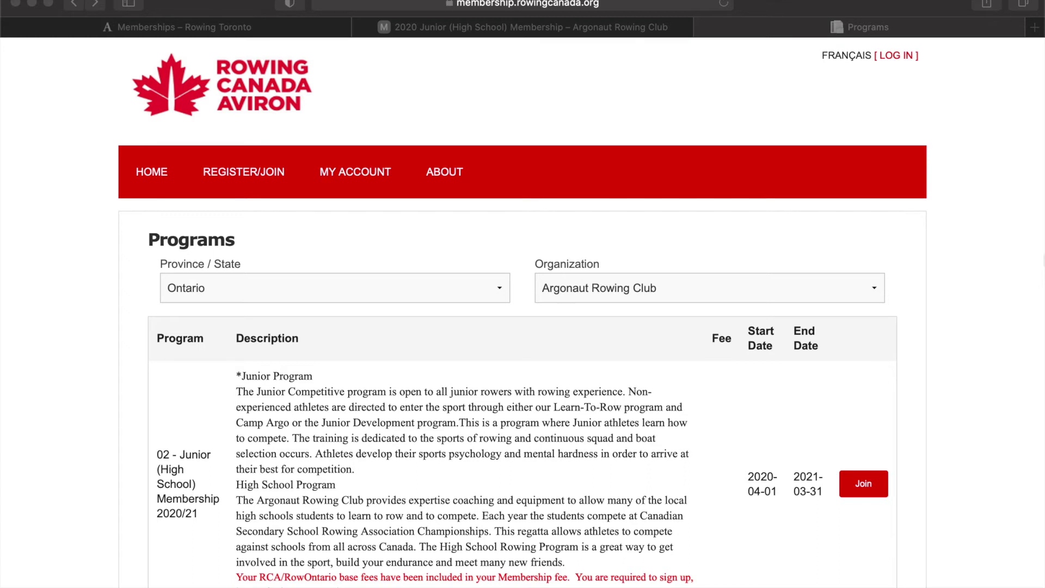
click(901, 55)
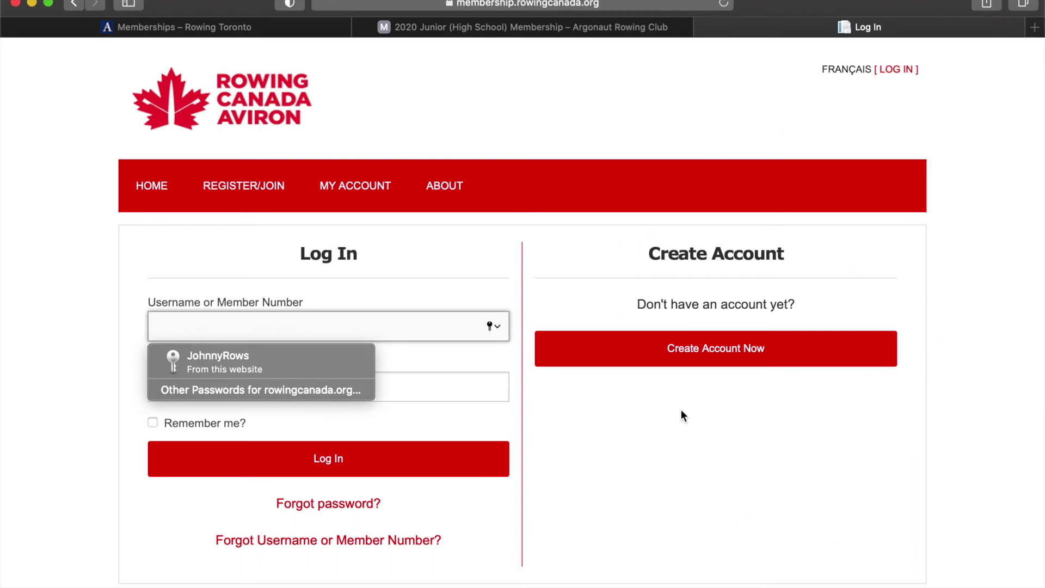
click(731, 359)
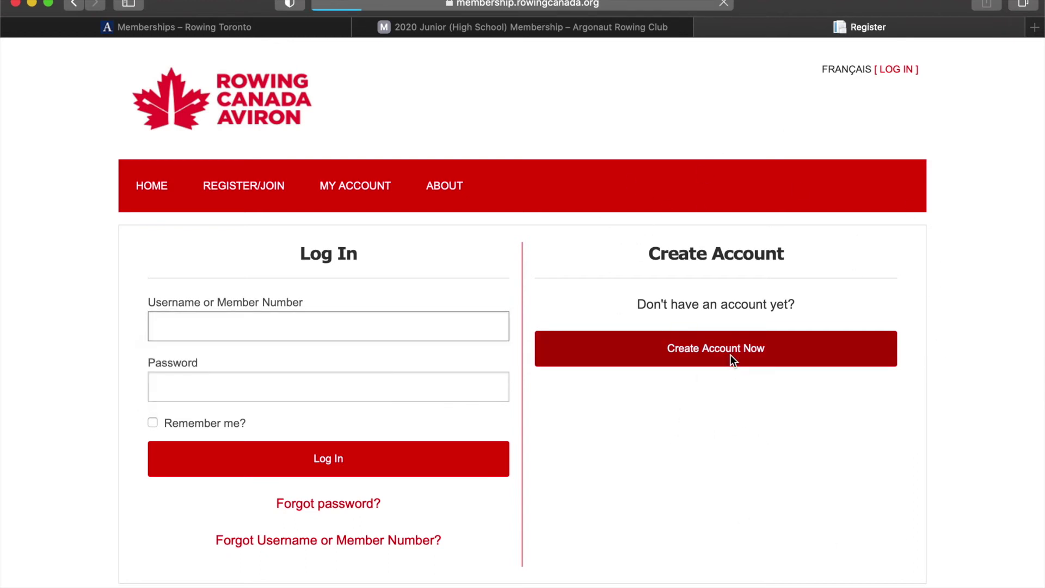
Enter the new member's first and last name and set gender to Male.
click(317, 329)
text(Johnny)
click(624, 329)
text(van Rower)
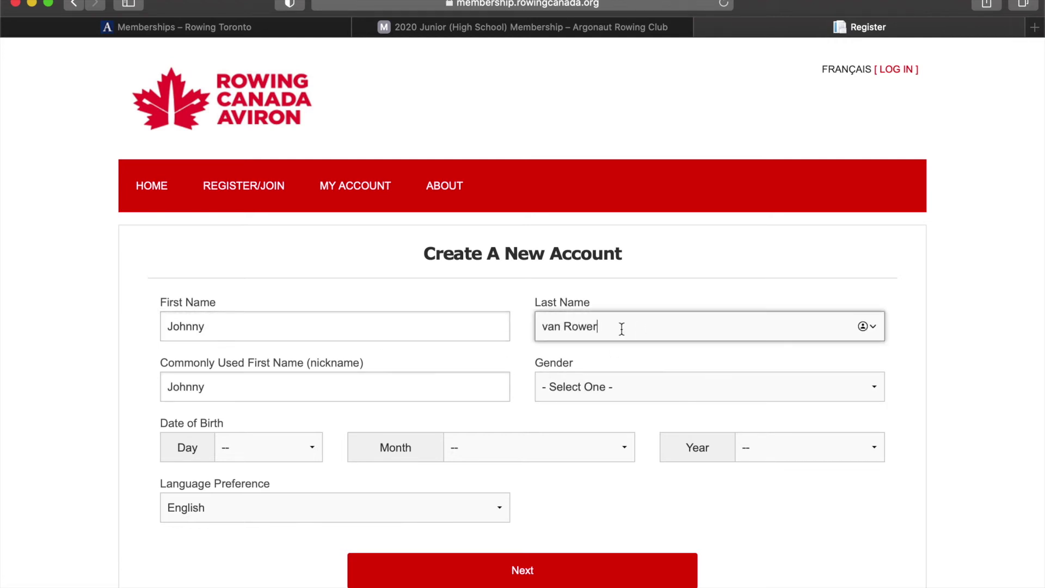
click(577, 392)
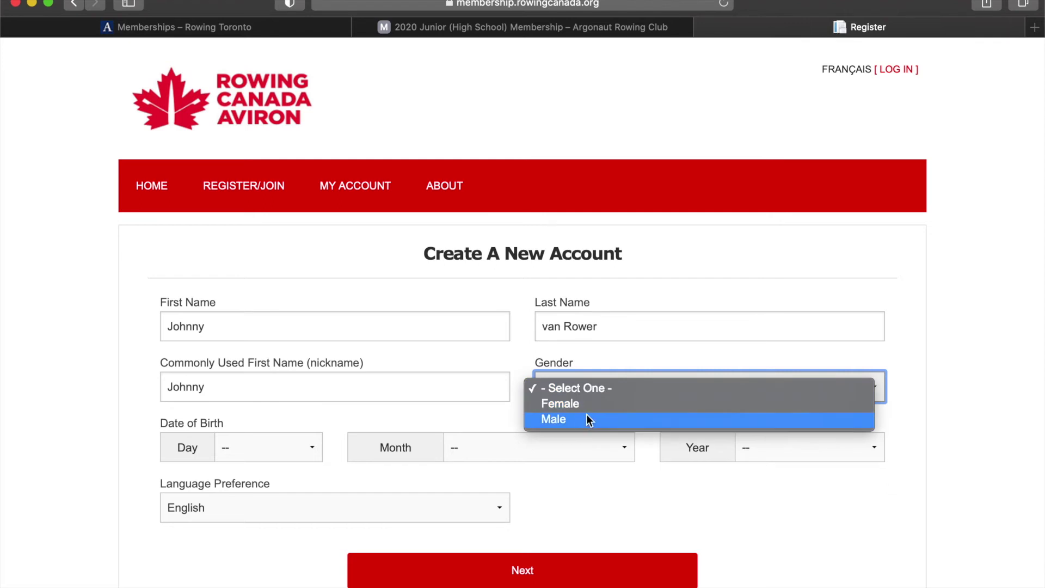
click(586, 417)
Set the date of birth to 1 January 1995 and continue to the next step.
click(266, 448)
click(437, 468)
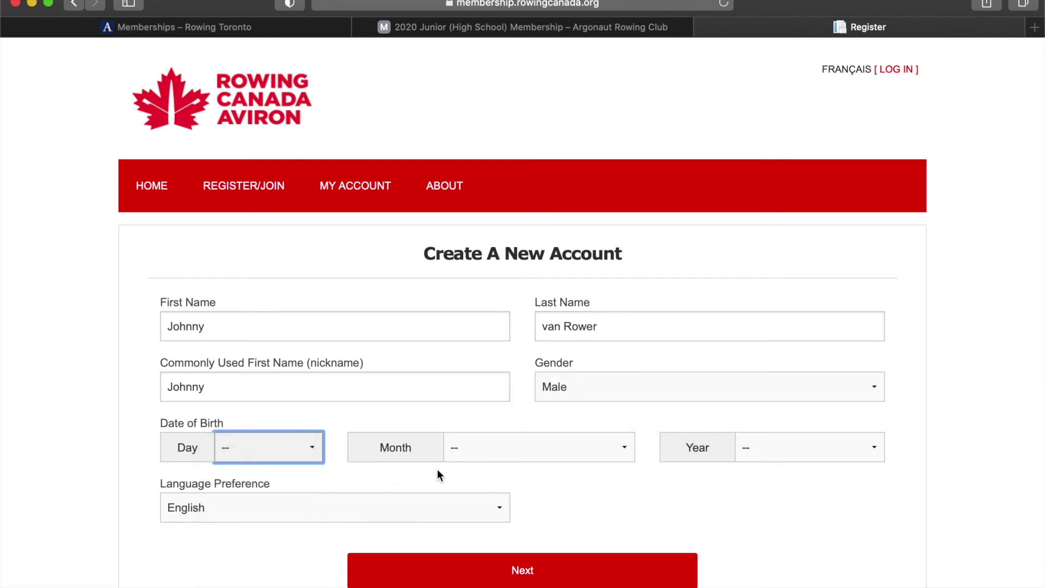
click(483, 448)
click(480, 461)
click(749, 451)
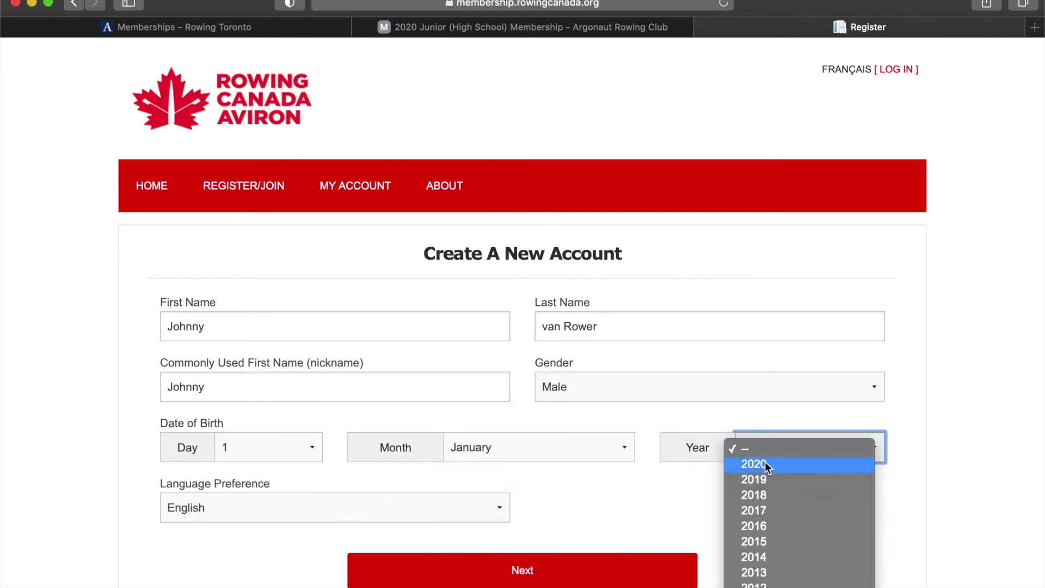
scroll(762, 518, down, 15)
scroll(769, 194, up, 8)
scroll(769, 199, up, 3)
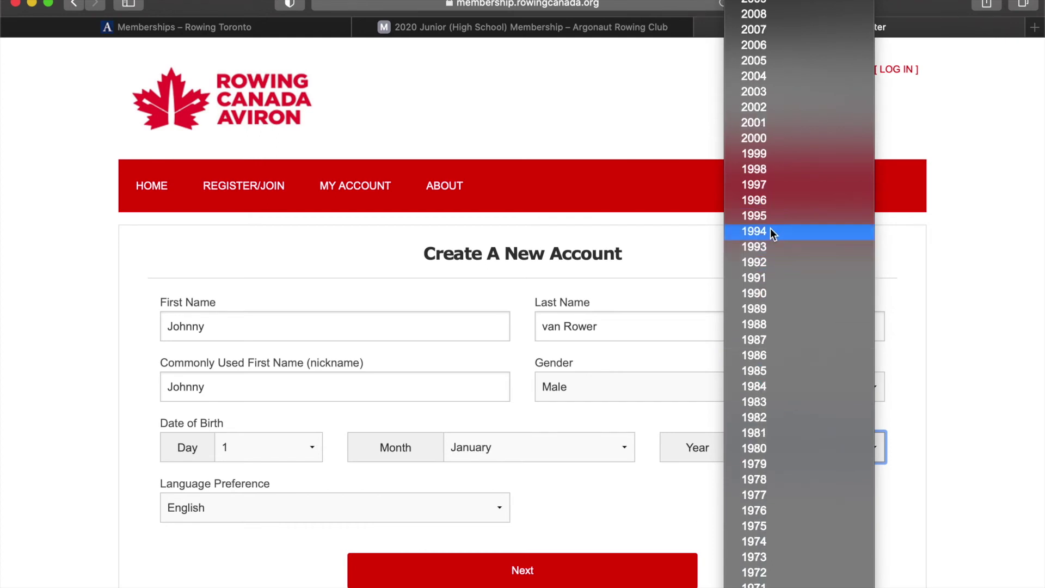
click(773, 215)
click(496, 567)
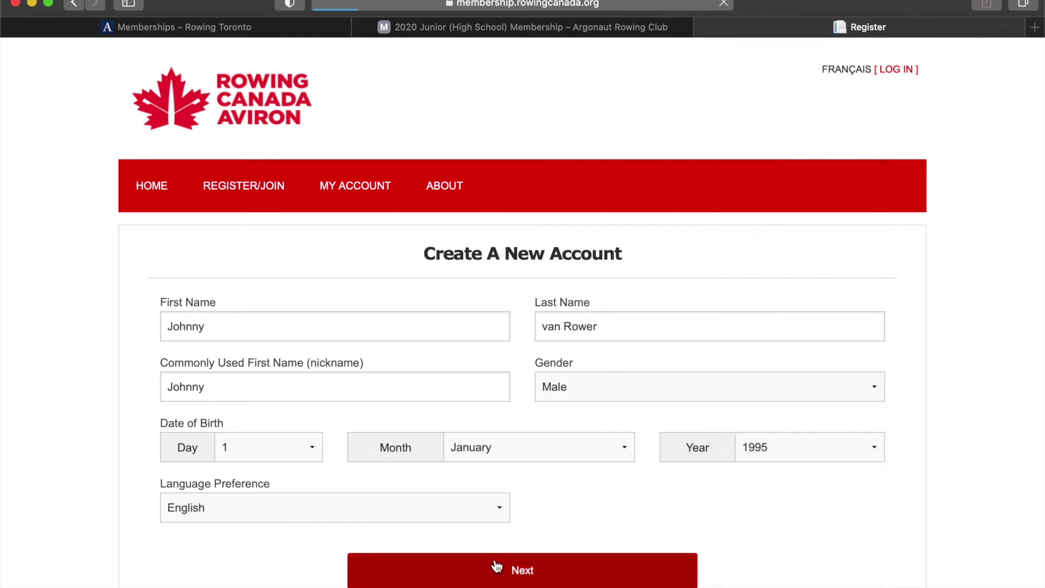
Enter the contact e-mail address and paste it into Confirm Email.
scroll(410, 337, down, 6)
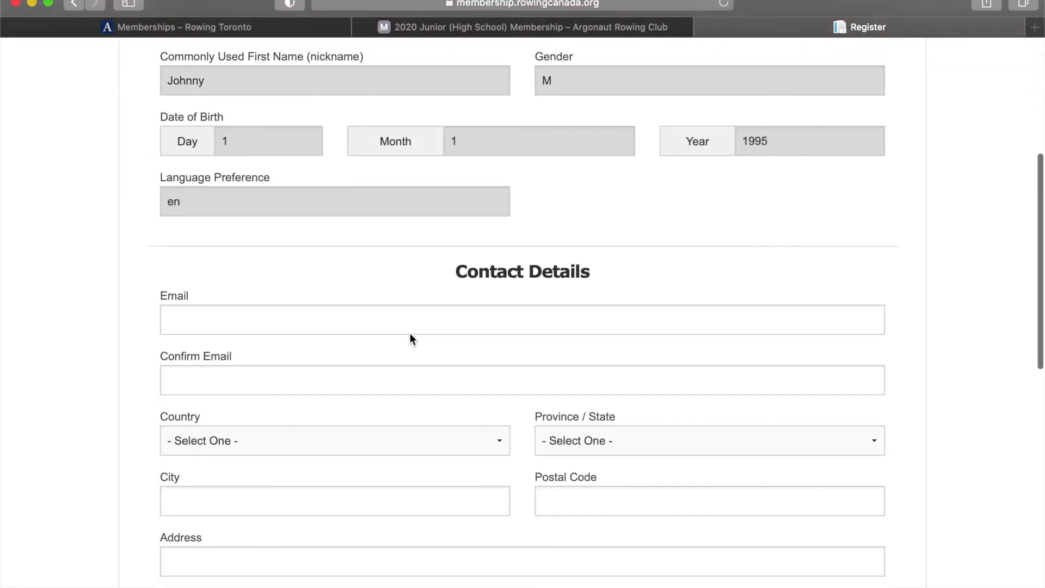
click(297, 312)
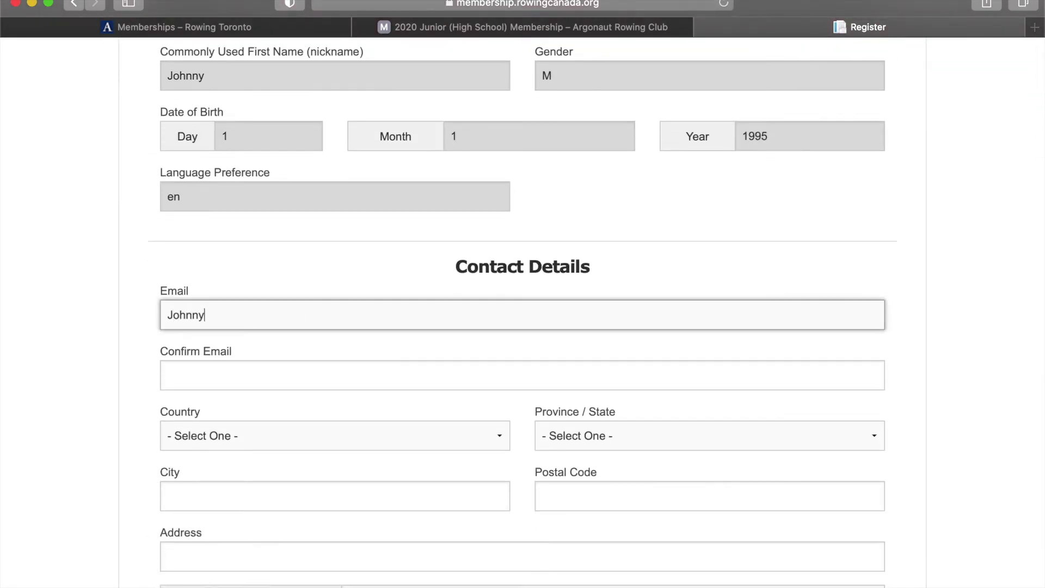
drag(352, 322, 98, 321)
key(super+c)
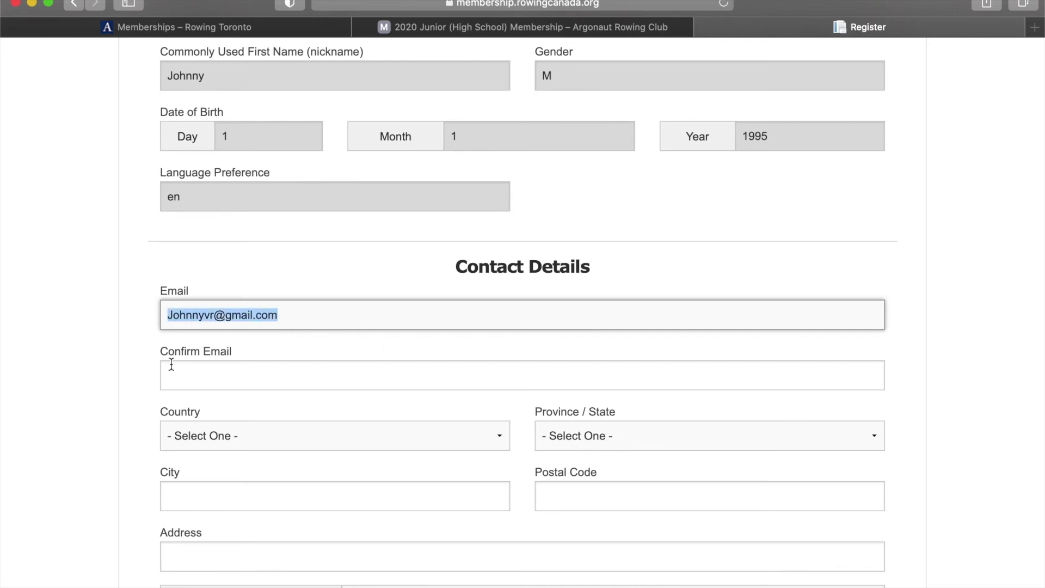
click(196, 384)
key(super+v)
click(242, 436)
Fill in the address: Canada, Ontario, Toronto, plus the postal code and street address.
key(Escape)
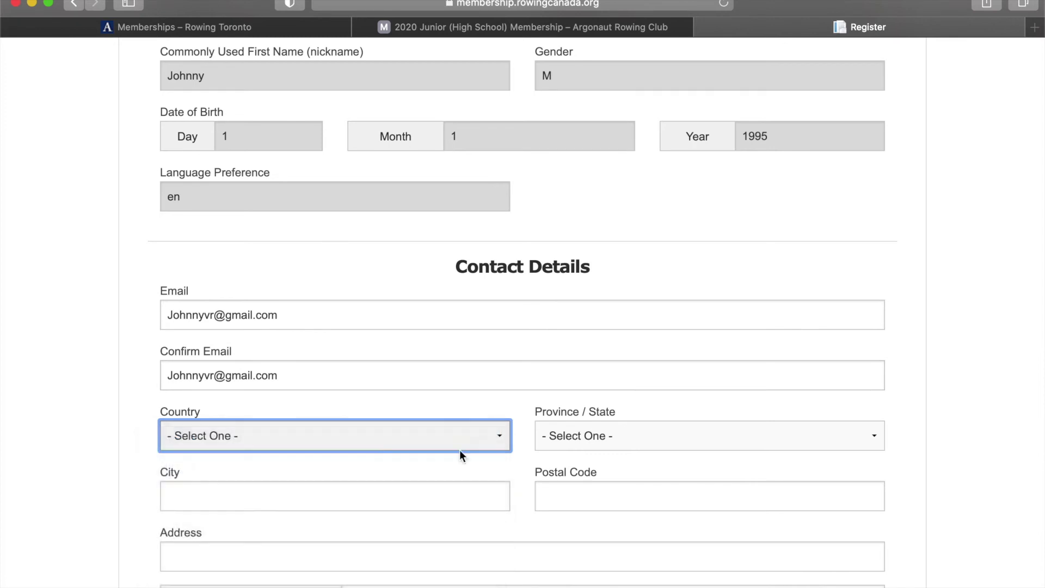
click(579, 440)
click(579, 543)
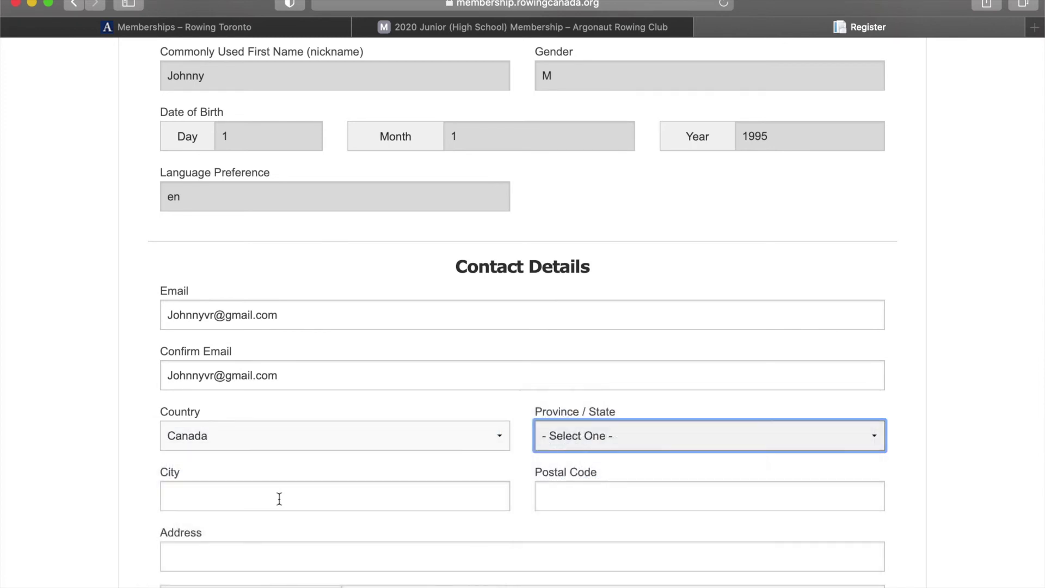
click(240, 497)
text(Toronto)
click(554, 491)
text(M5V3E3)
click(424, 561)
click(167, 555)
Enter the main phone number and the contact name.
scroll(166, 553, down, 3)
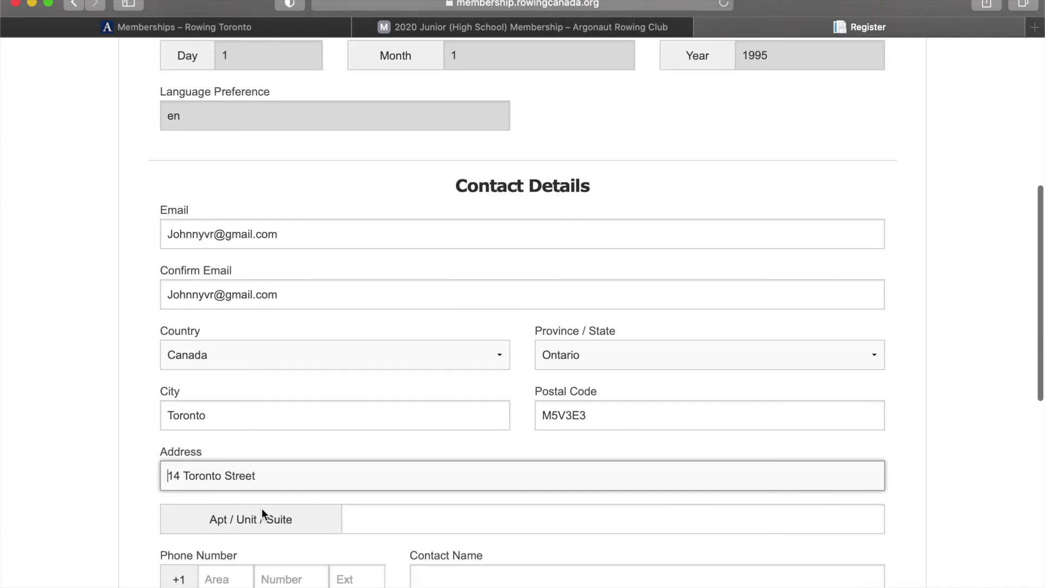
scroll(261, 512, down, 2)
click(231, 510)
text(777)
click(292, 505)
text(1234)
click(485, 513)
text(Johnny)
key(BackSpace)
text(ny)
Add the emergency phone number and the emergency contact's name.
click(236, 571)
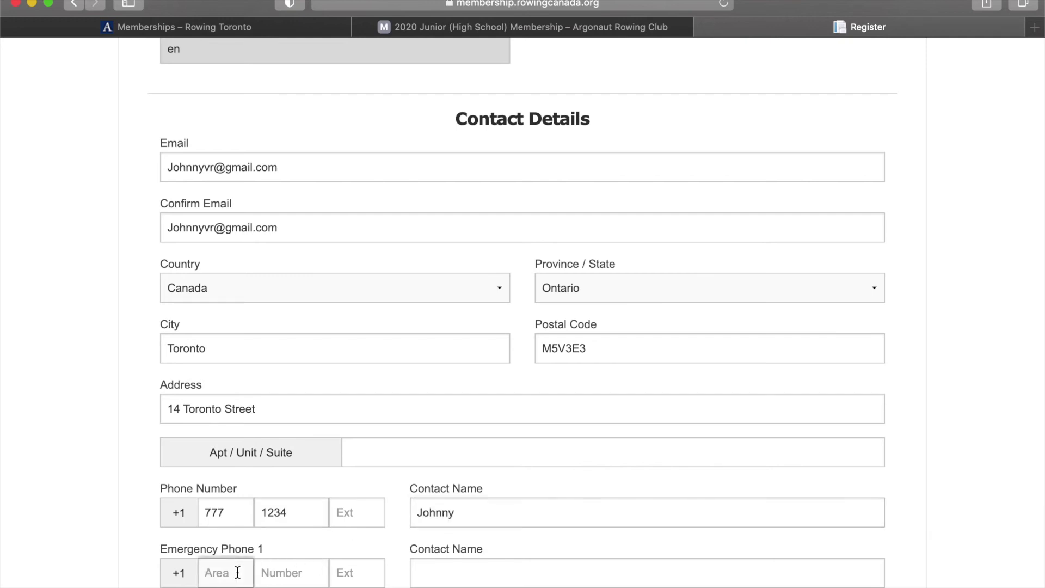
text(777)
click(311, 570)
text(12)
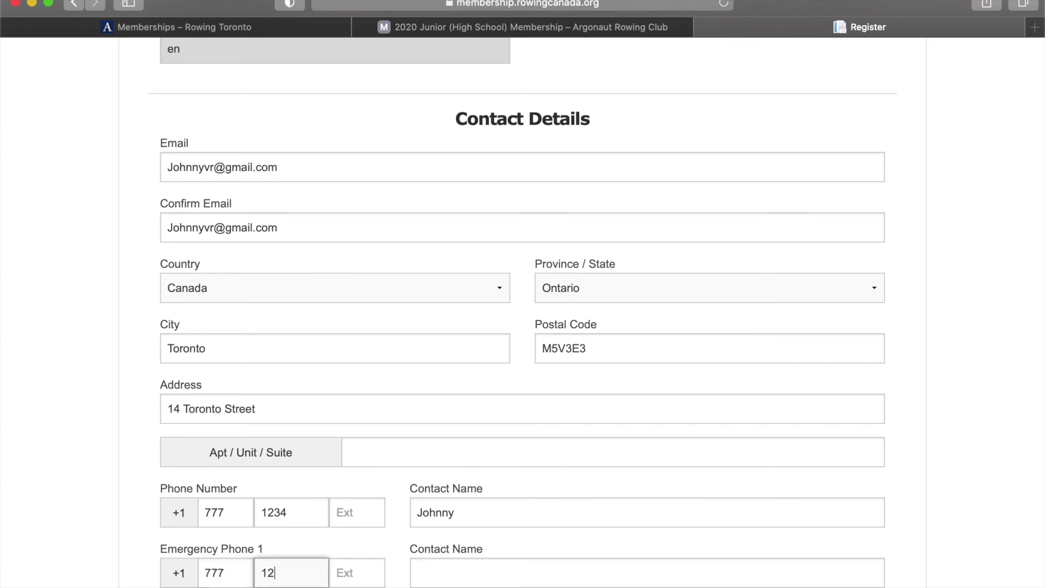
text(36)
click(482, 580)
text(Mom van Rower)
scroll(556, 468, down, 1)
scroll(555, 469, down, 7)
Enter a username, fill in a suggested strong password, and submit Create My Account.
click(453, 453)
text(johnnyrows)
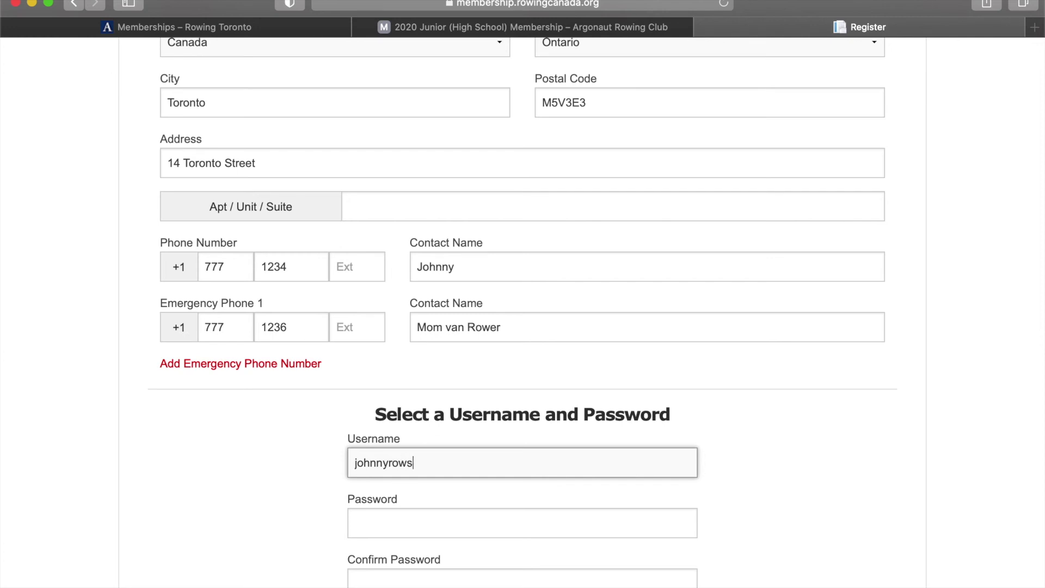
click(398, 524)
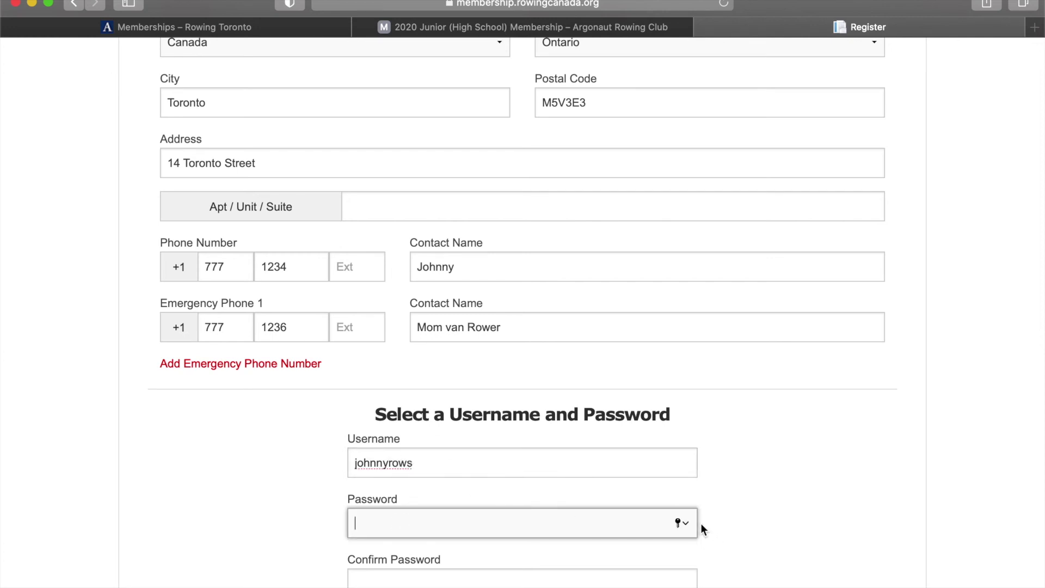
click(681, 523)
click(381, 553)
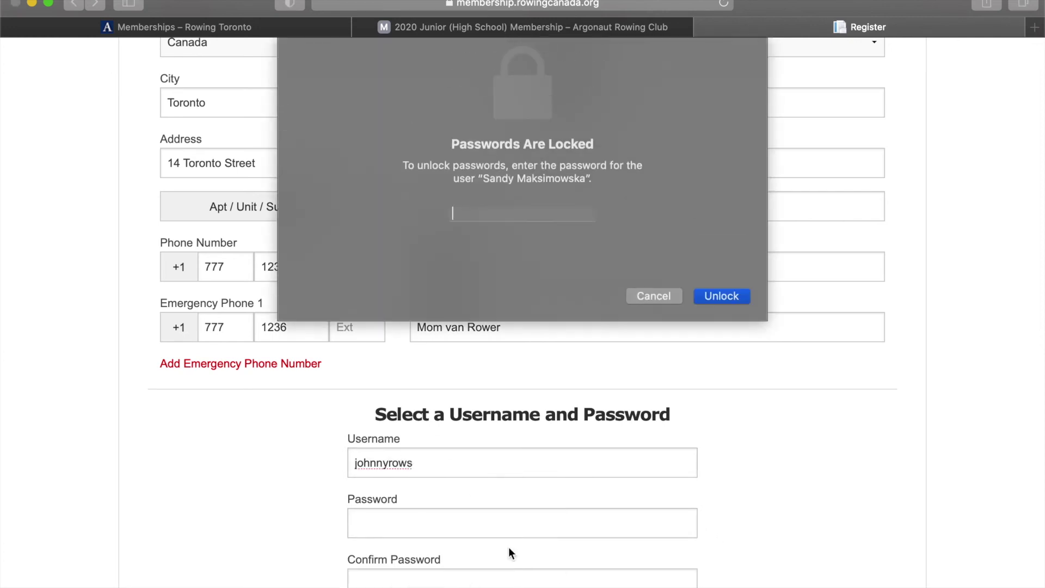
click(658, 300)
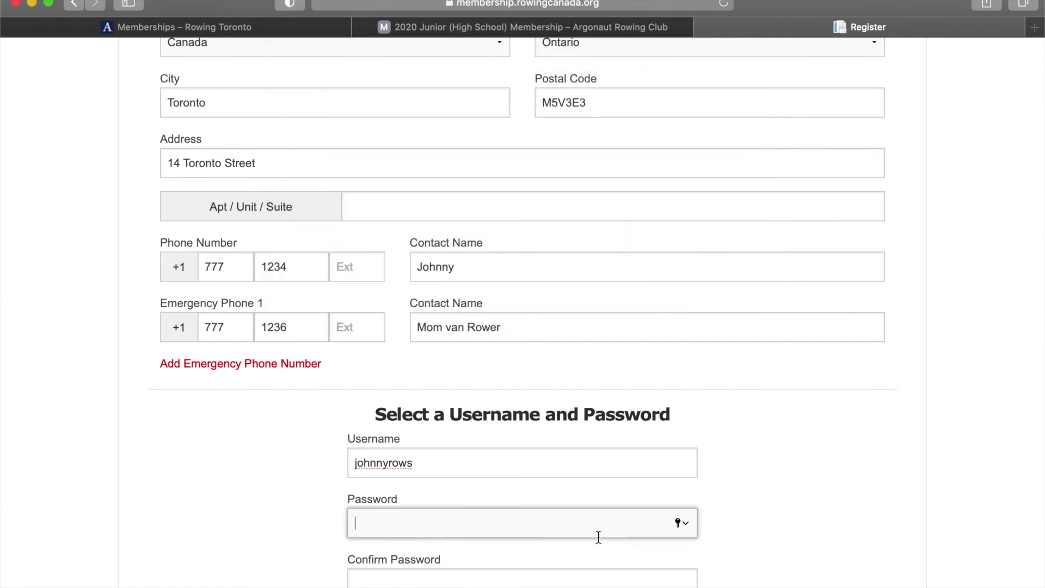
click(679, 522)
click(381, 581)
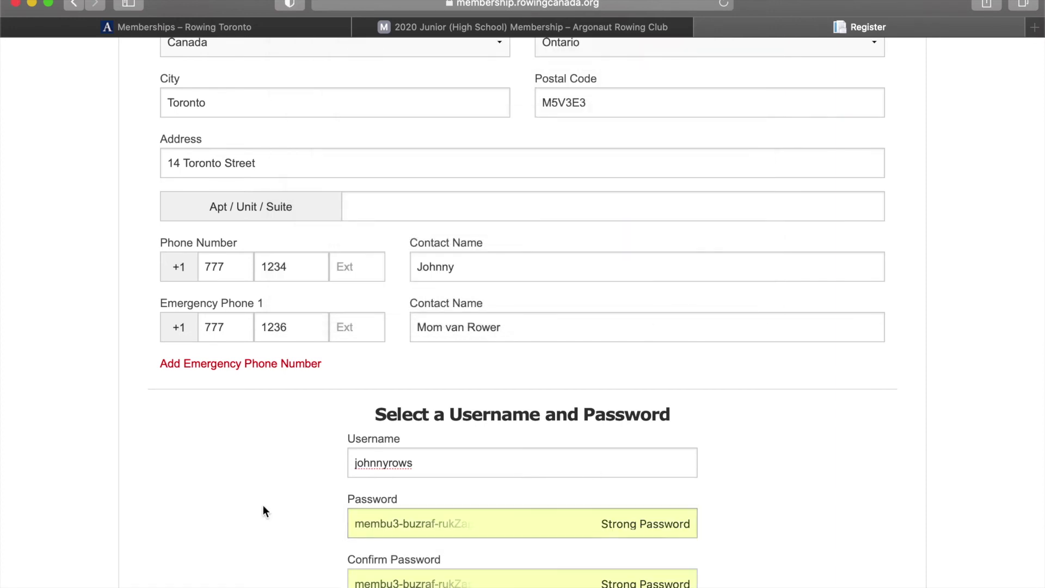
scroll(263, 510, down, 4)
click(505, 450)
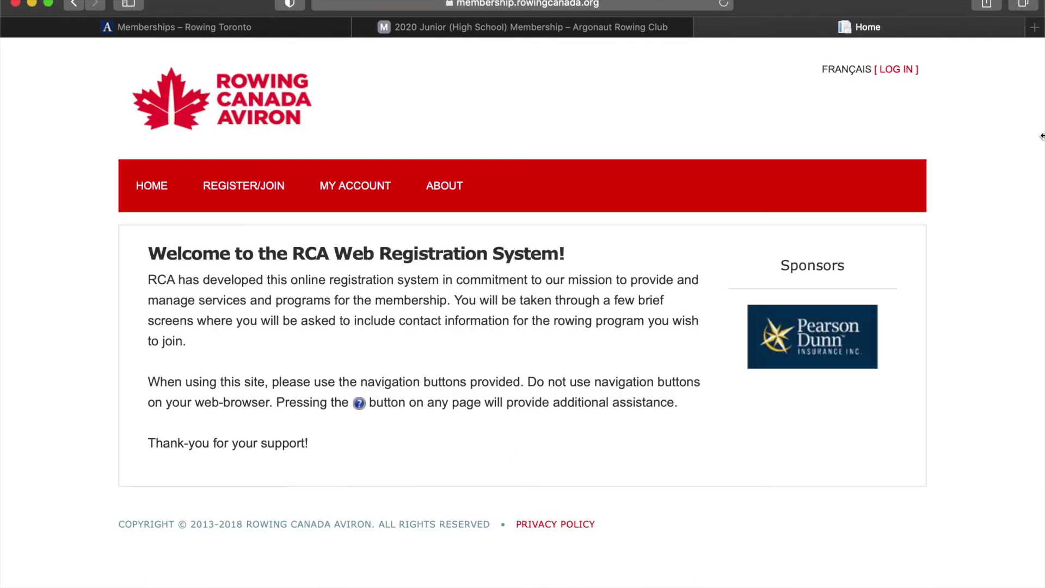
Log in to Rowing Canada Membership with the saved credentials.
click(897, 70)
click(272, 328)
click(267, 352)
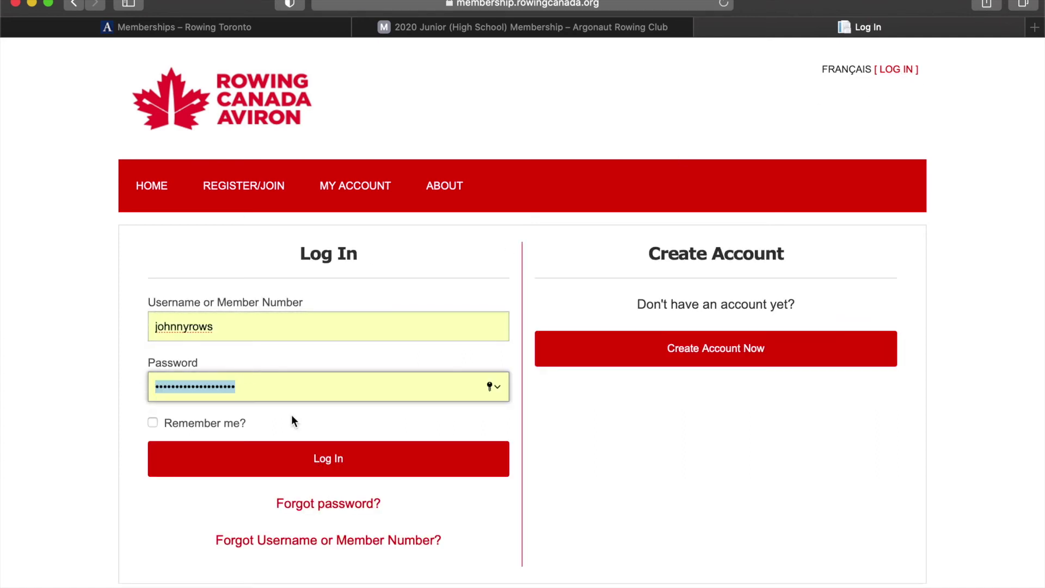
click(338, 460)
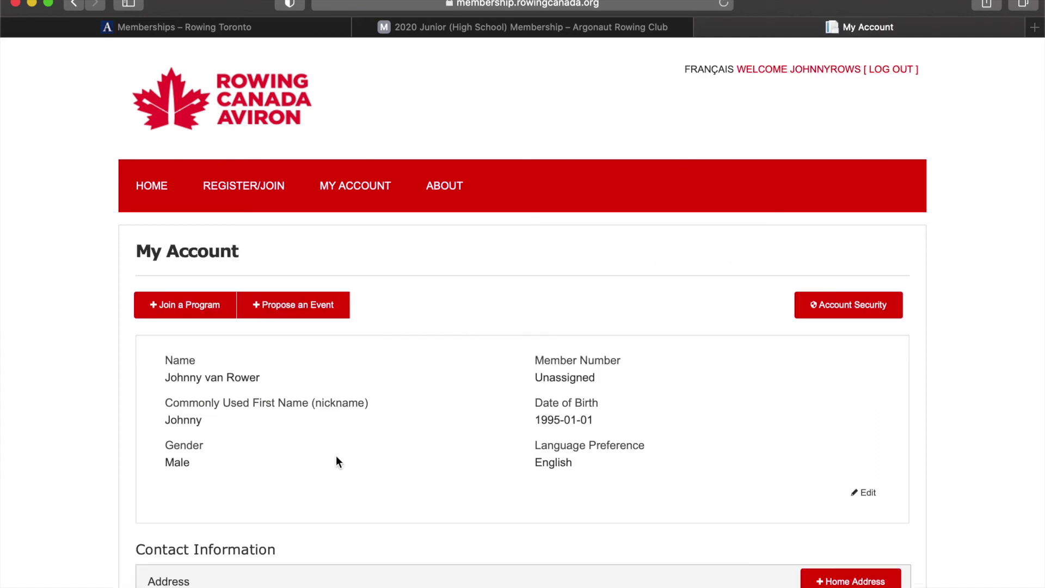
Open Join a Program and filter the list to Ontario and Argonaut Rowing Club.
click(234, 180)
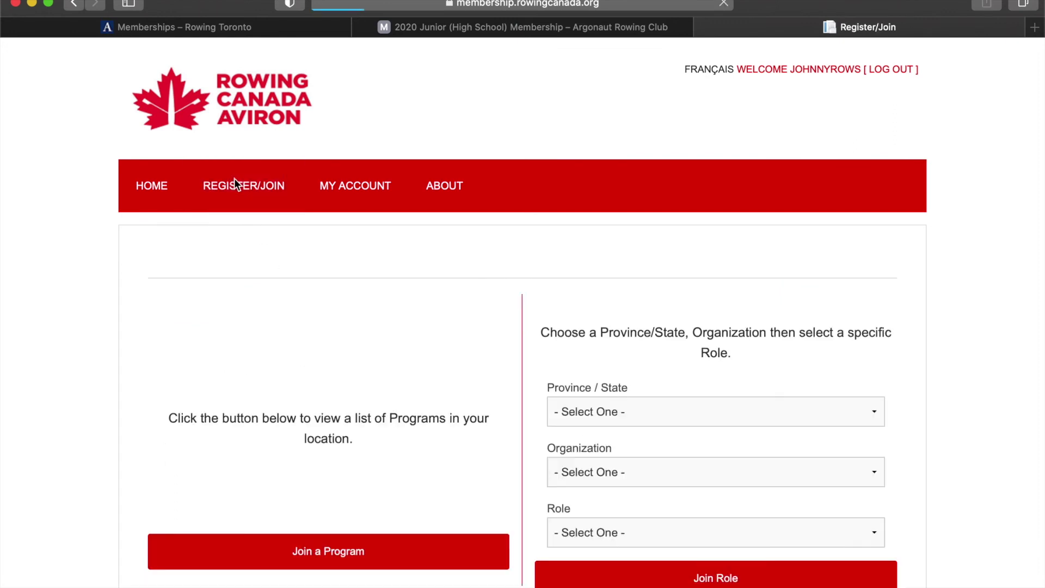
click(317, 554)
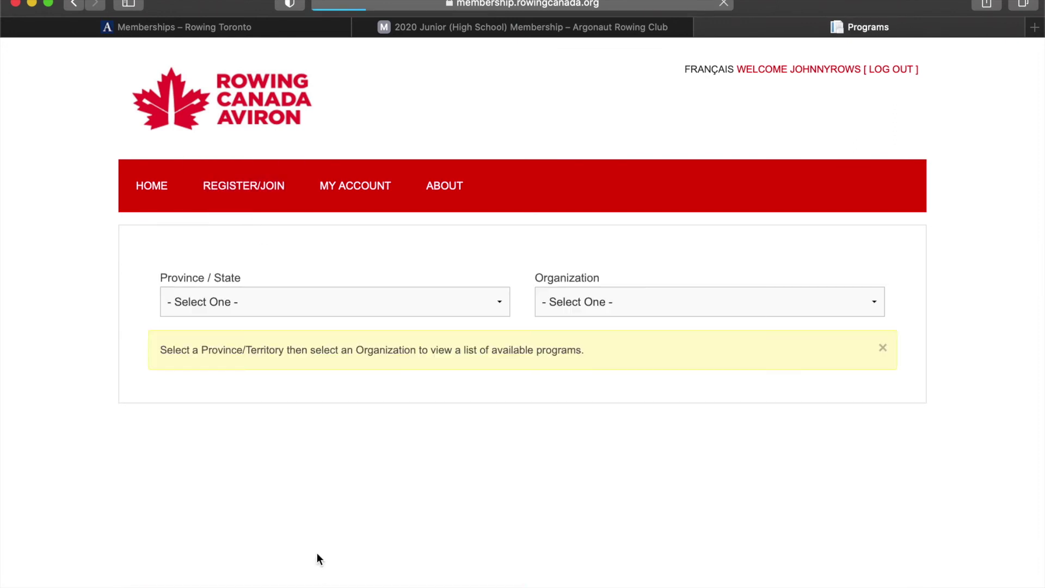
click(293, 302)
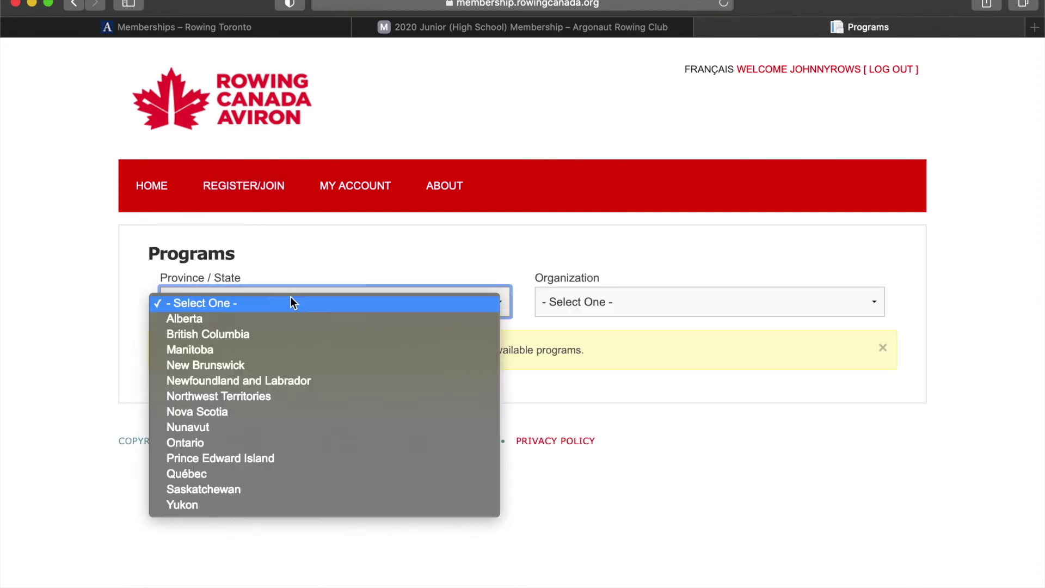
click(274, 443)
click(674, 298)
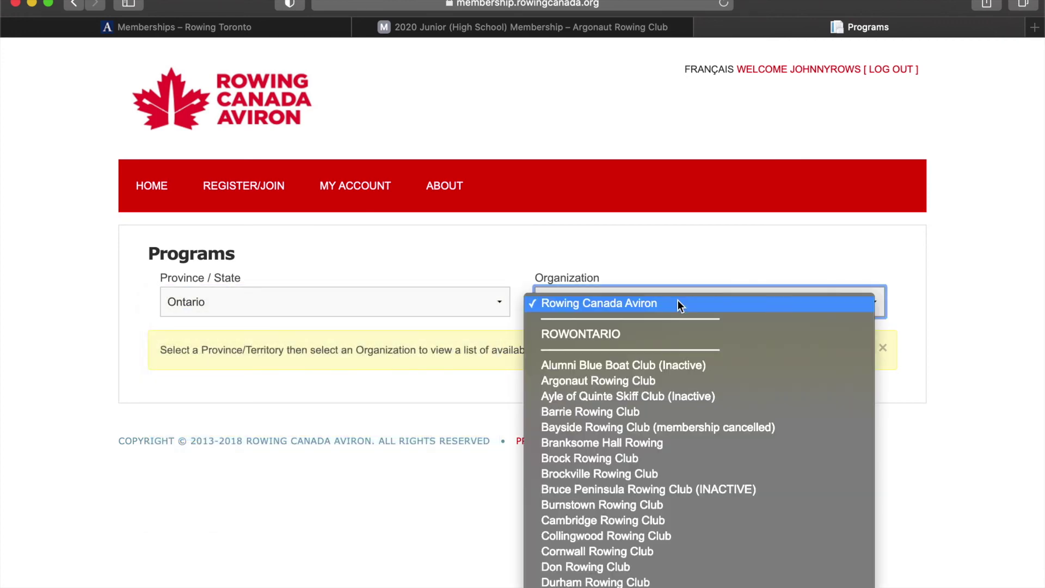
click(669, 384)
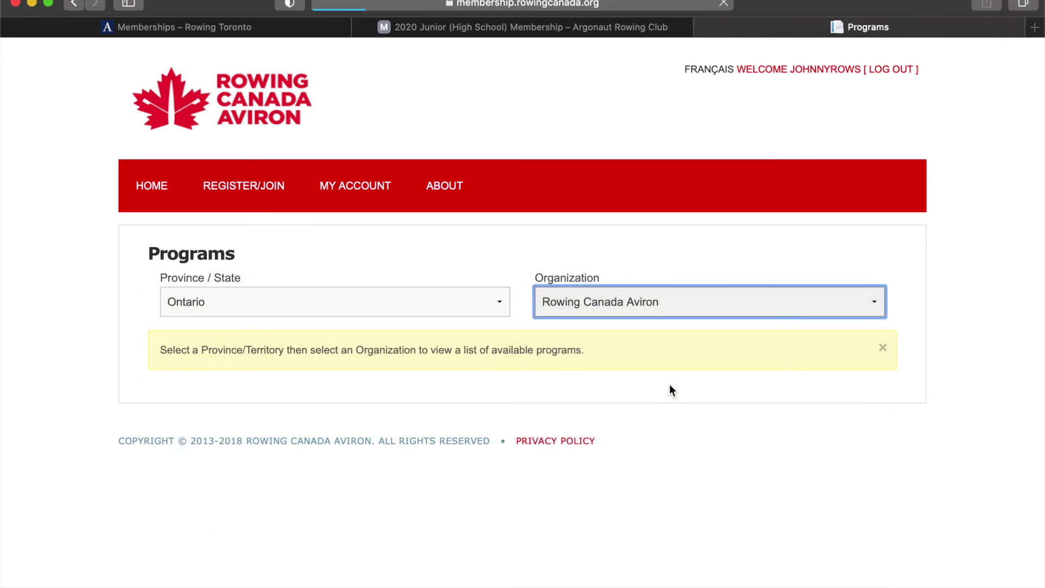
scroll(283, 449, down, 3)
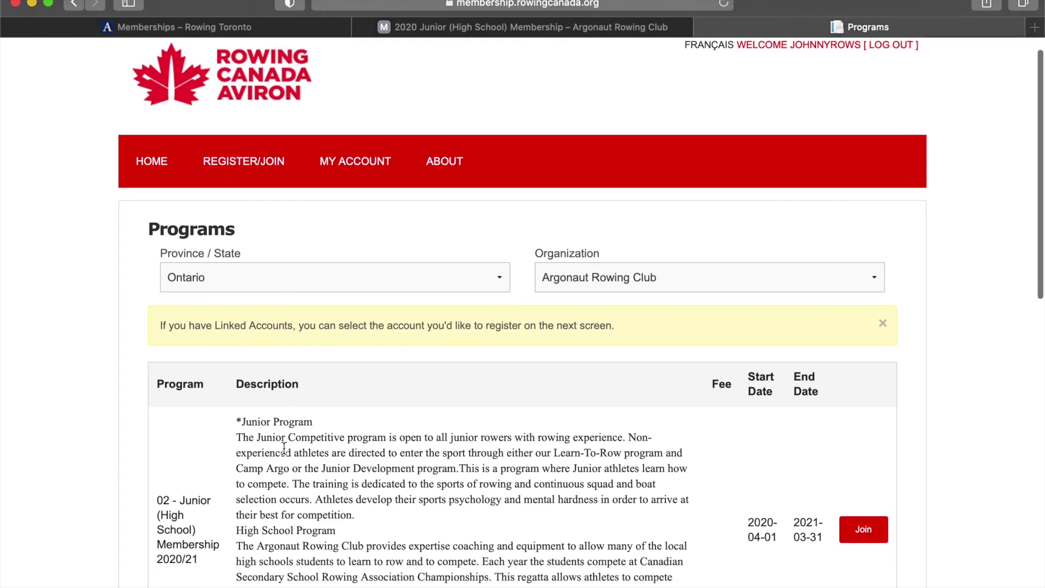
Join the 02 - Junior (High School) Membership 2020/21 program and scroll through its waiver.
click(855, 458)
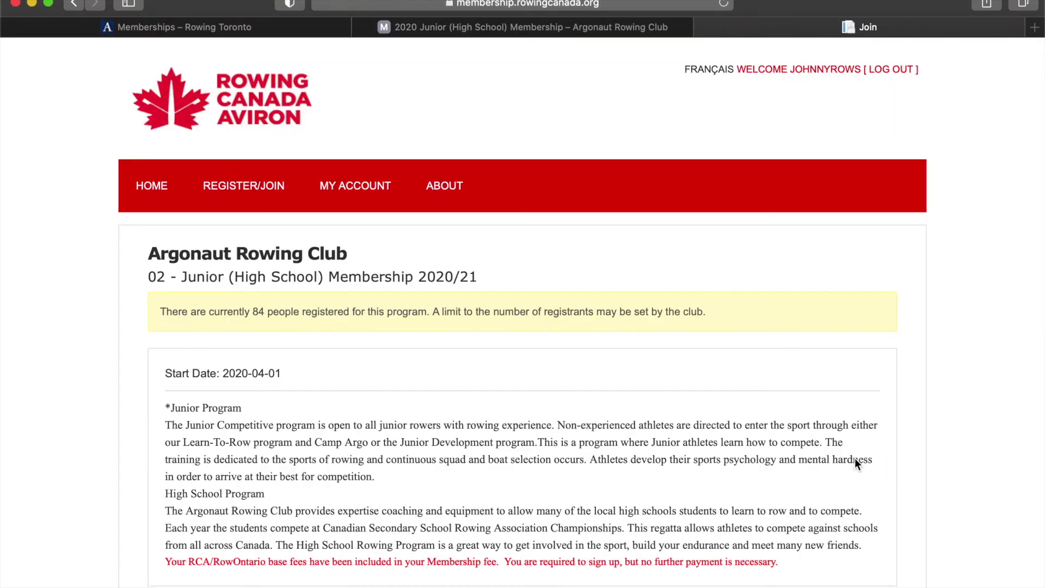
scroll(856, 464, down, 7)
scroll(856, 463, down, 11)
scroll(855, 462, up, 4)
scroll(855, 463, down, 2)
scroll(854, 458, down, 2)
scroll(356, 429, down, 20)
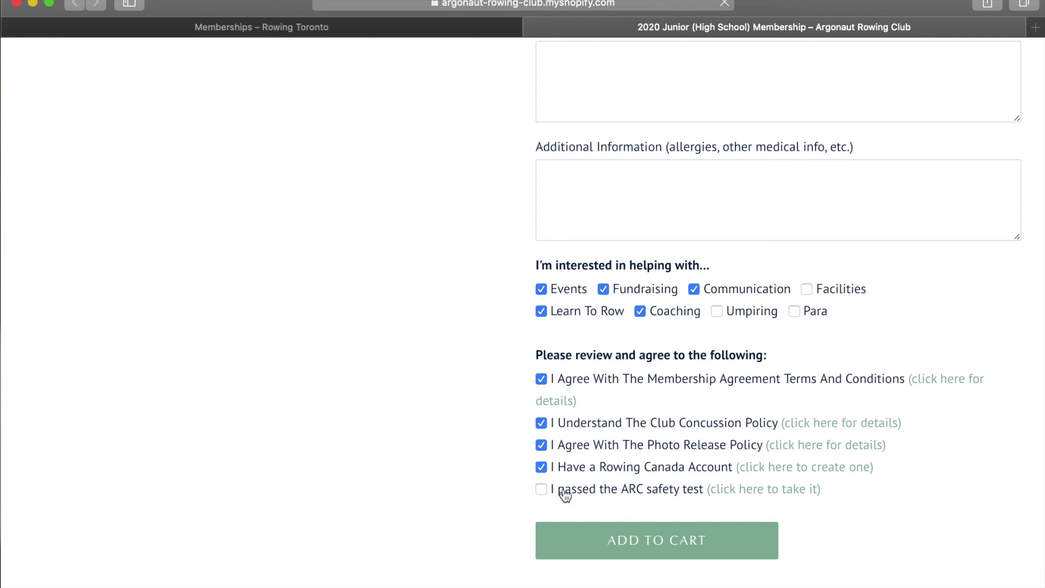
Open the ARC safety test link to bring up the Dock Google Form.
click(725, 489)
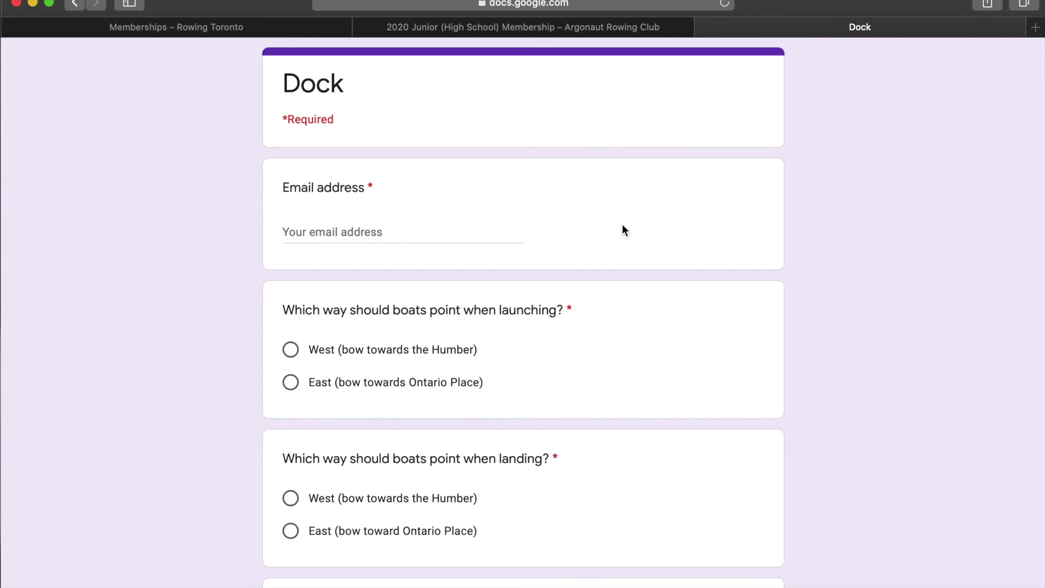
Tick 'I passed the ARC safety test' and add the Junior Late Season membership ($735.00 CAD) to the cart.
click(551, 28)
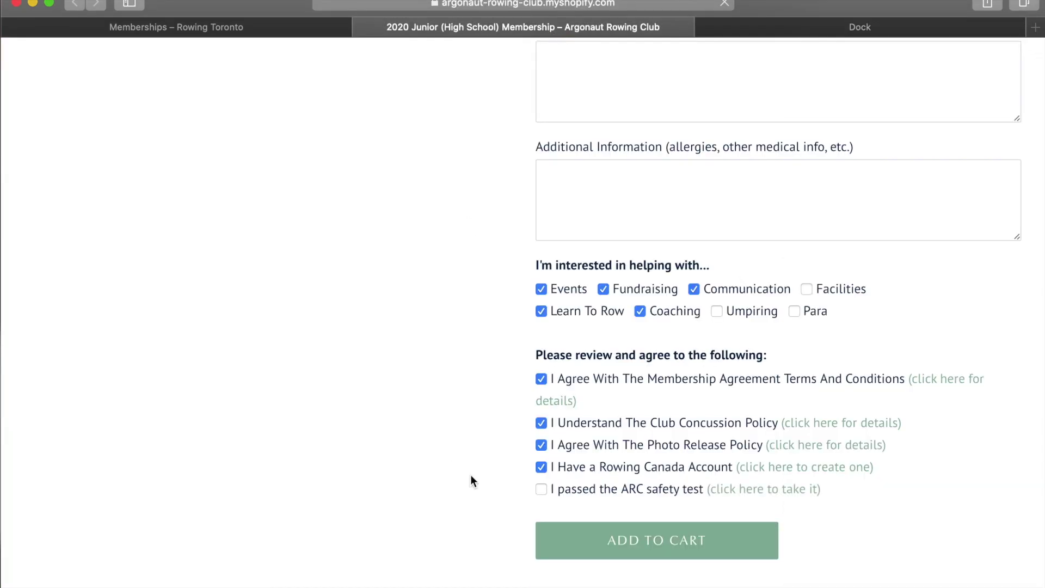
click(542, 490)
click(632, 548)
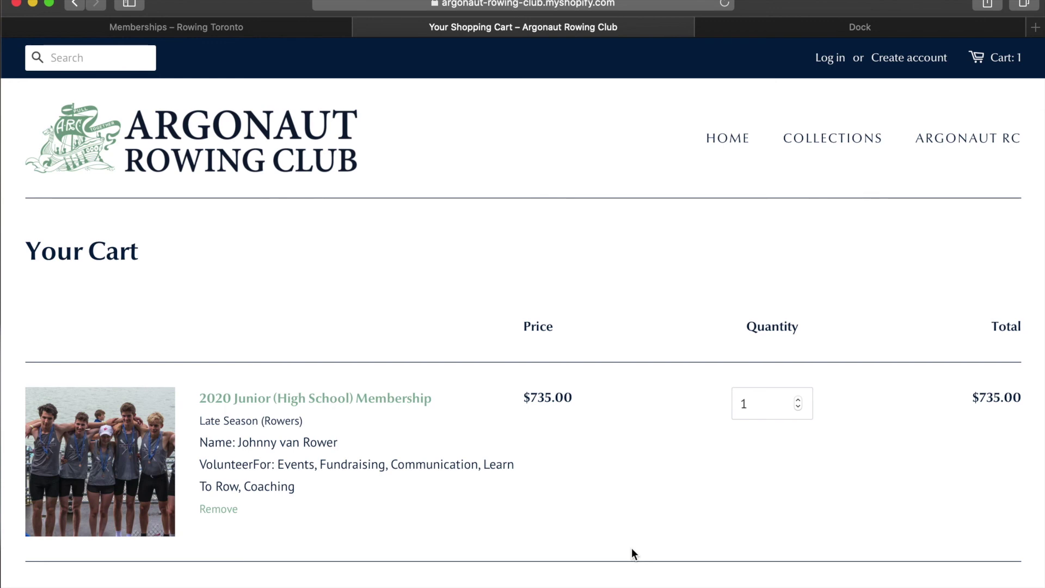
scroll(632, 547, down, 3)
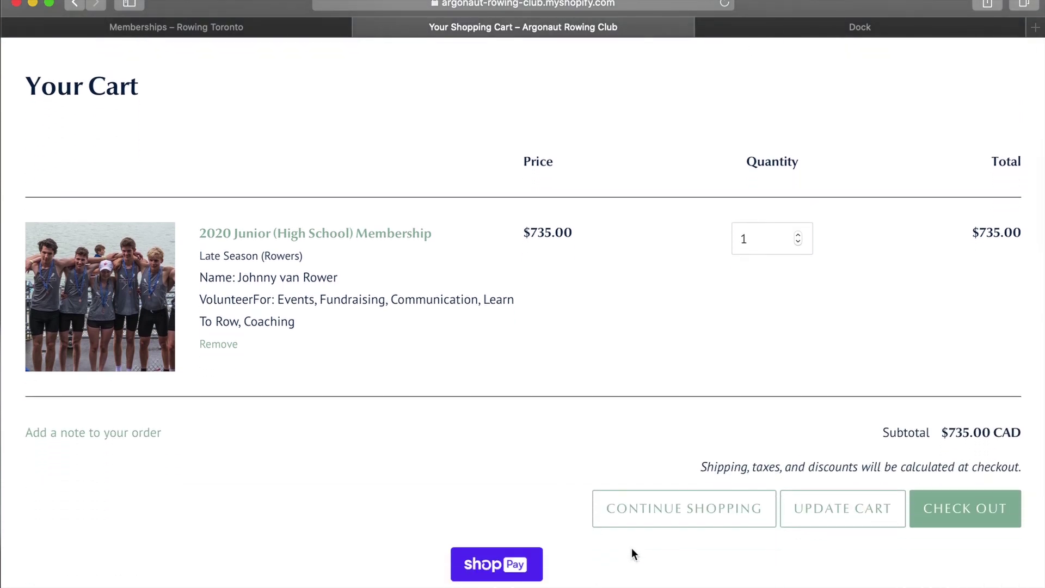